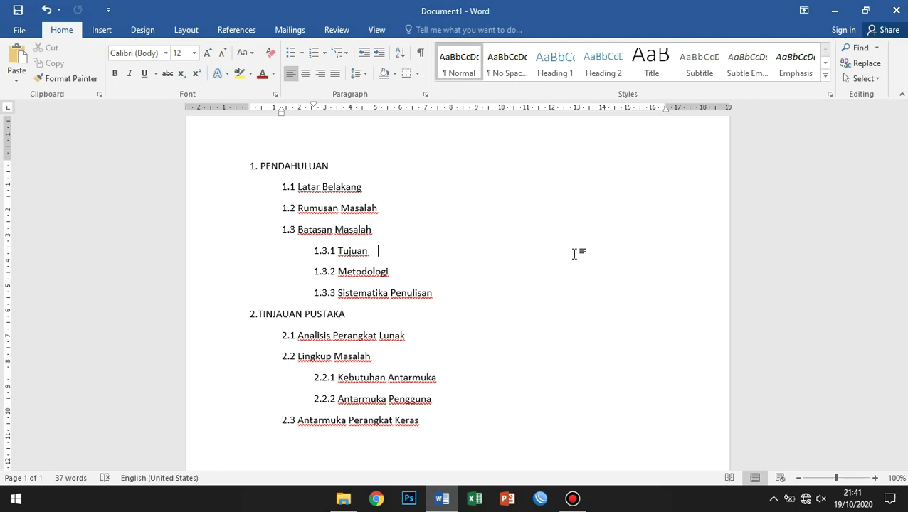
# - Examine the outline's numbered chapter titles, subheadings and third-level entries under PENDAHULUAN and TINJAUAN PUSTAKA
pyautogui.scroll(-2, 427, 241)
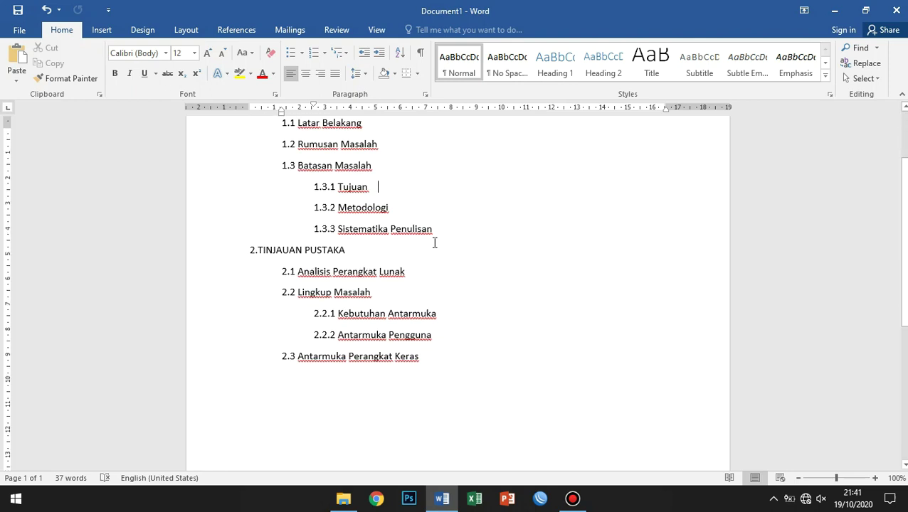
pyautogui.scroll(3, 435, 244)
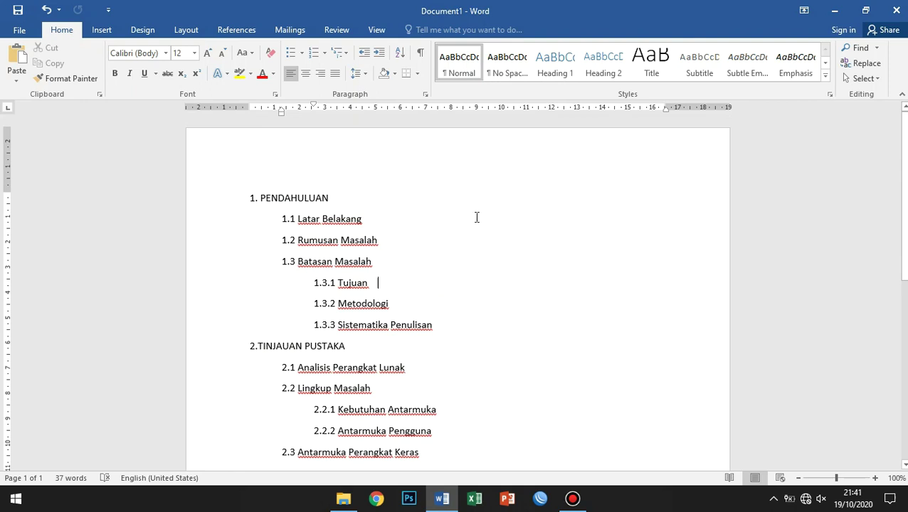
pyautogui.scroll(-1, 476, 217)
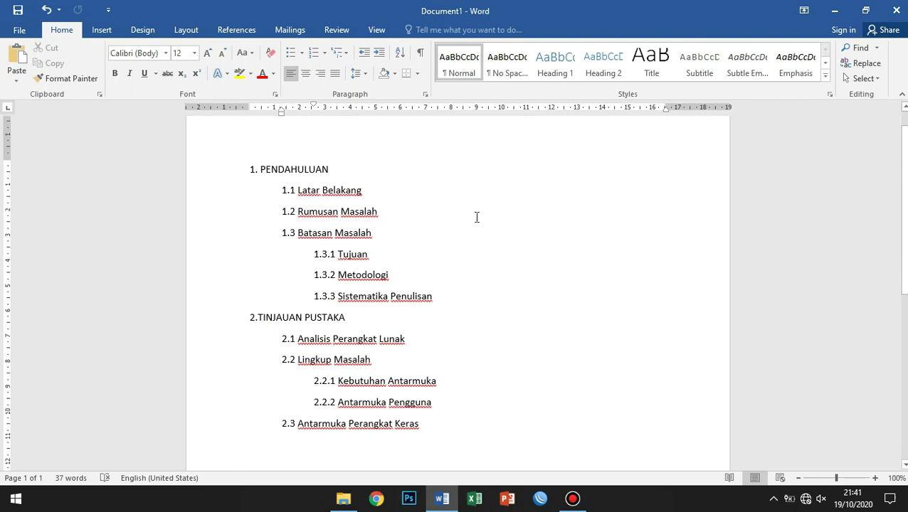
pyautogui.click(260, 163)
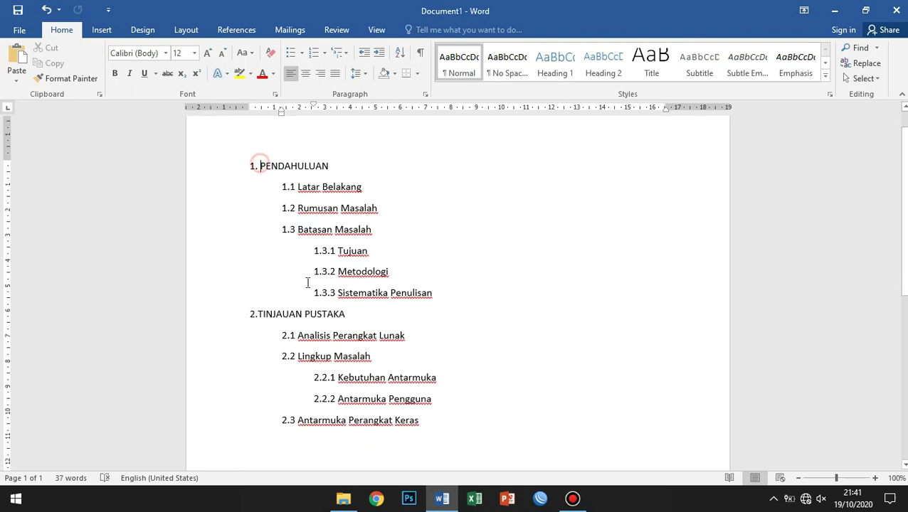
pyautogui.click(319, 168)
pyautogui.moveTo(299, 187); pyautogui.dragTo(363, 188)
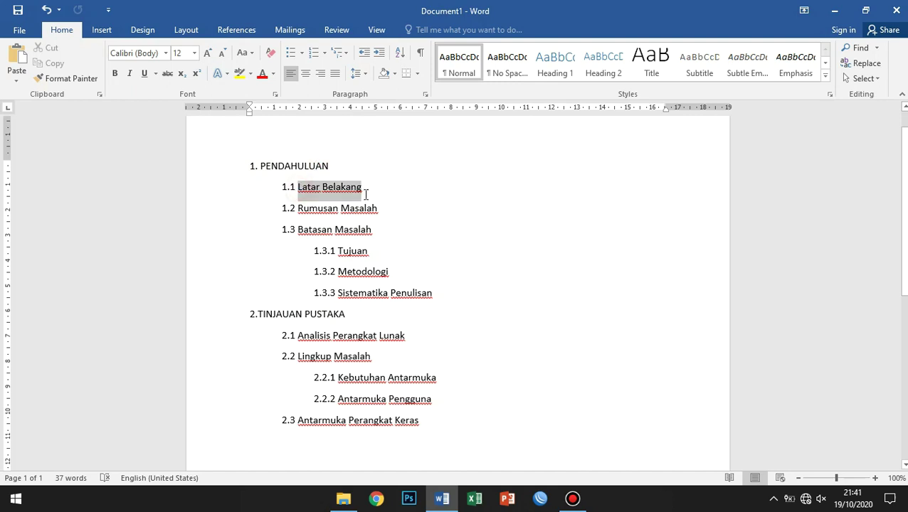
pyautogui.moveTo(313, 250); pyautogui.dragTo(419, 300)
pyautogui.click(396, 233)
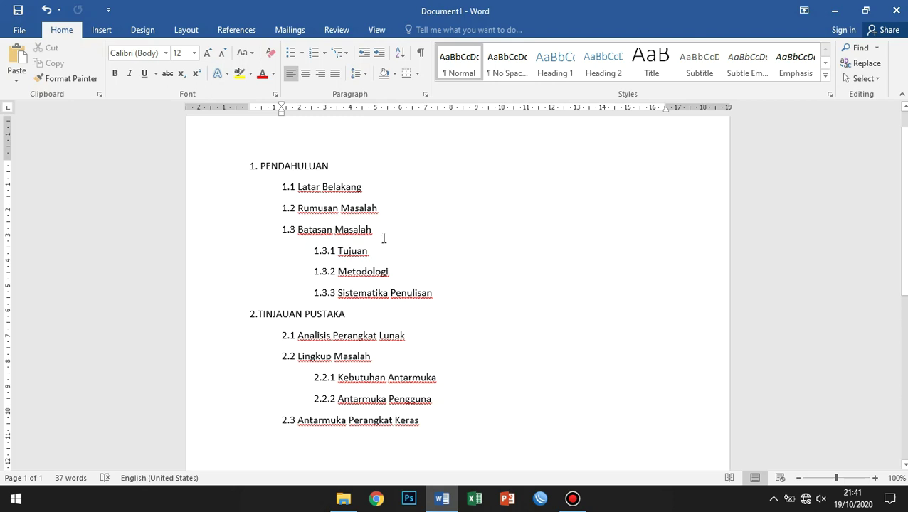
pyautogui.click(282, 186)
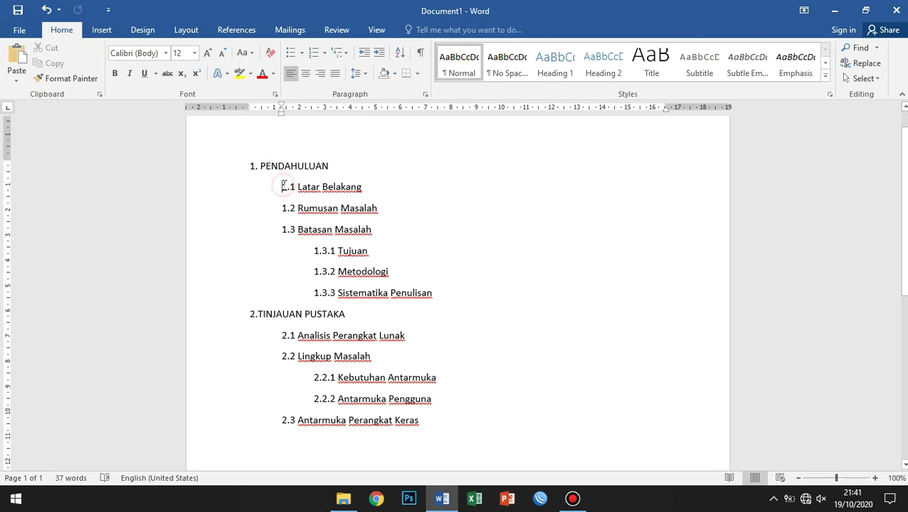
pyautogui.click(308, 252)
pyautogui.moveTo(250, 166); pyautogui.dragTo(332, 169)
pyautogui.moveTo(283, 186); pyautogui.dragTo(353, 188)
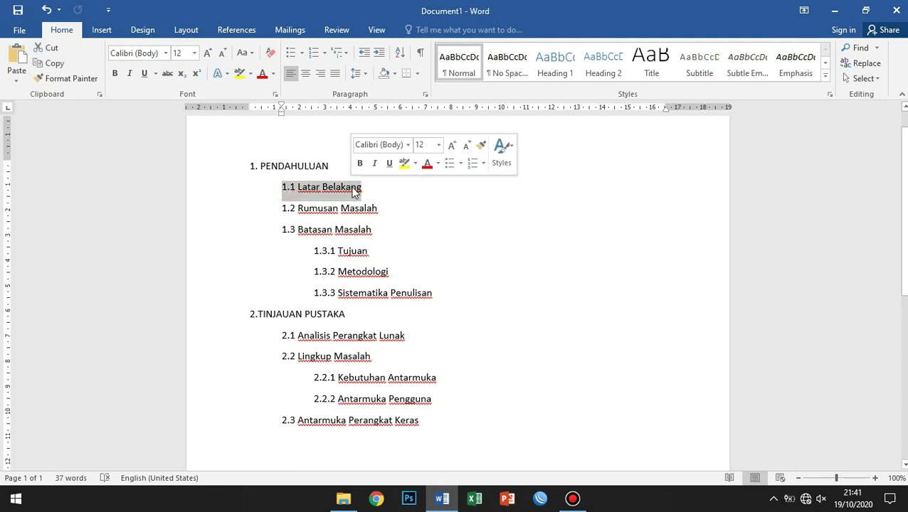
pyautogui.click(309, 235)
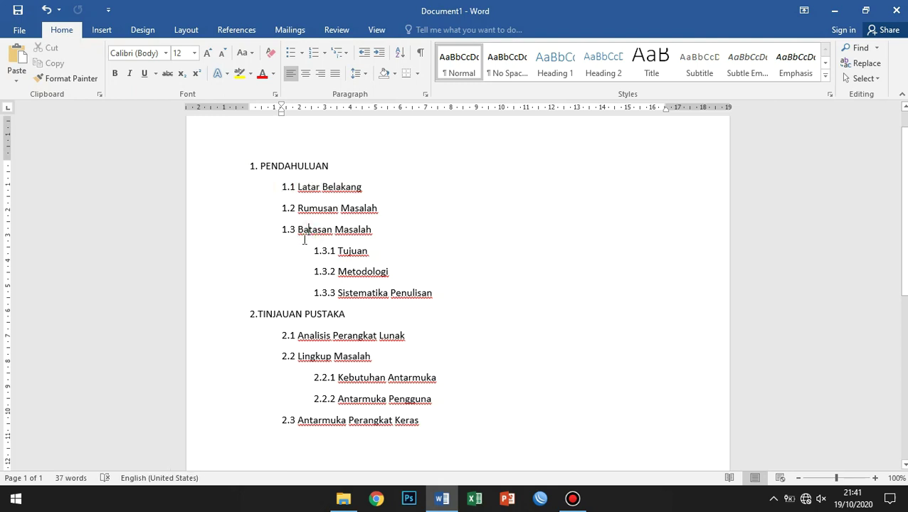
pyautogui.moveTo(280, 229); pyautogui.dragTo(368, 240)
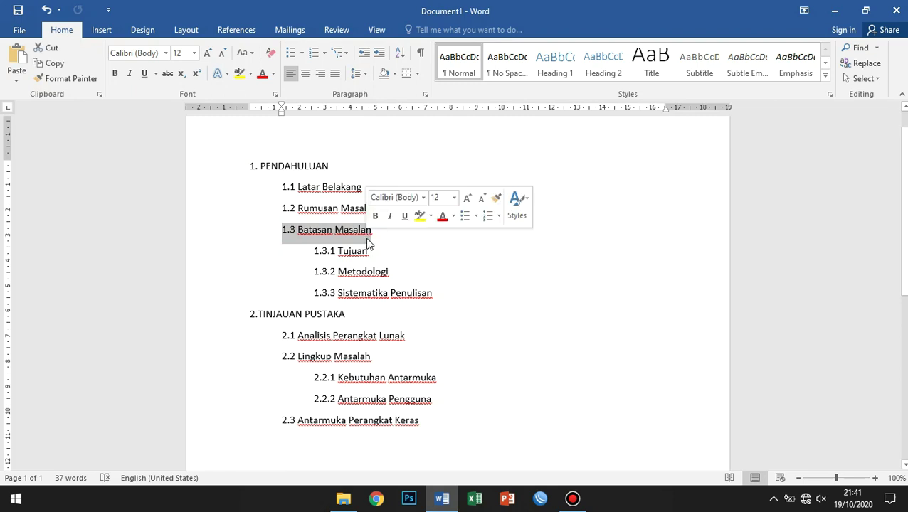
pyautogui.click(312, 251)
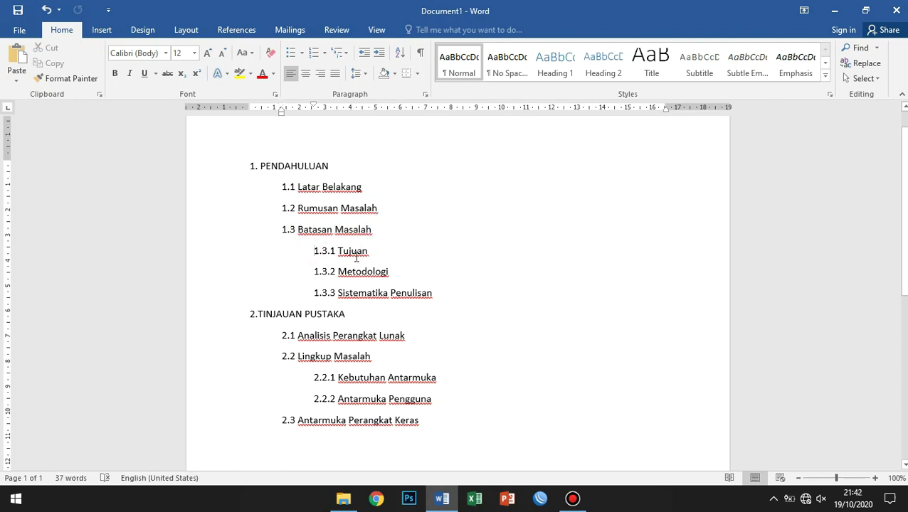
pyautogui.click(358, 295)
pyautogui.click(440, 302)
pyautogui.scroll(-1, 384, 300)
pyautogui.moveTo(257, 280); pyautogui.dragTo(348, 287)
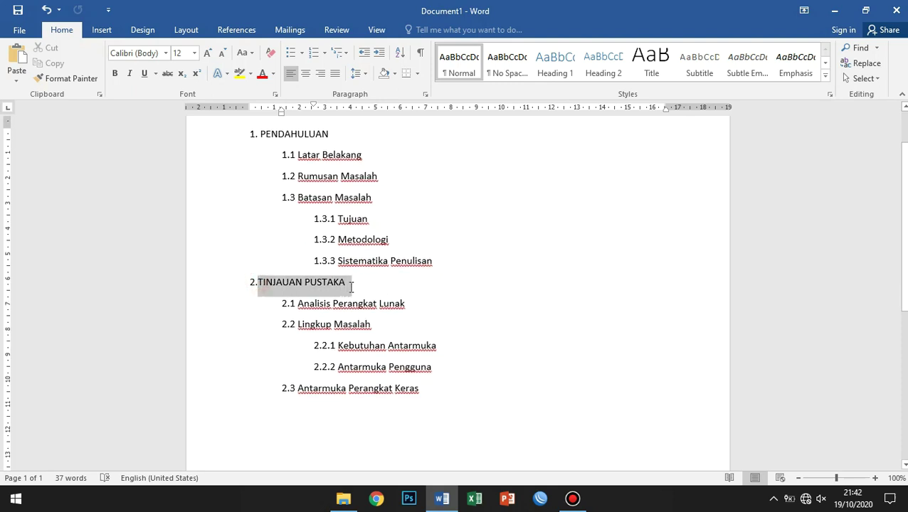
pyautogui.click(392, 217)
pyautogui.scroll(1, 400, 227)
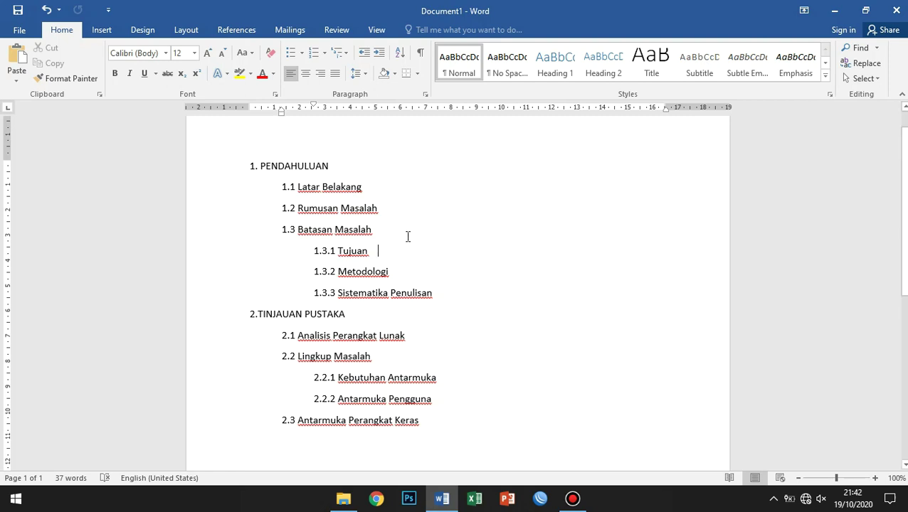
# - Look over the built-in table of contents designs, the levels available for adding text, and the outline entries they apply to
pyautogui.click(379, 233)
pyautogui.click(231, 34)
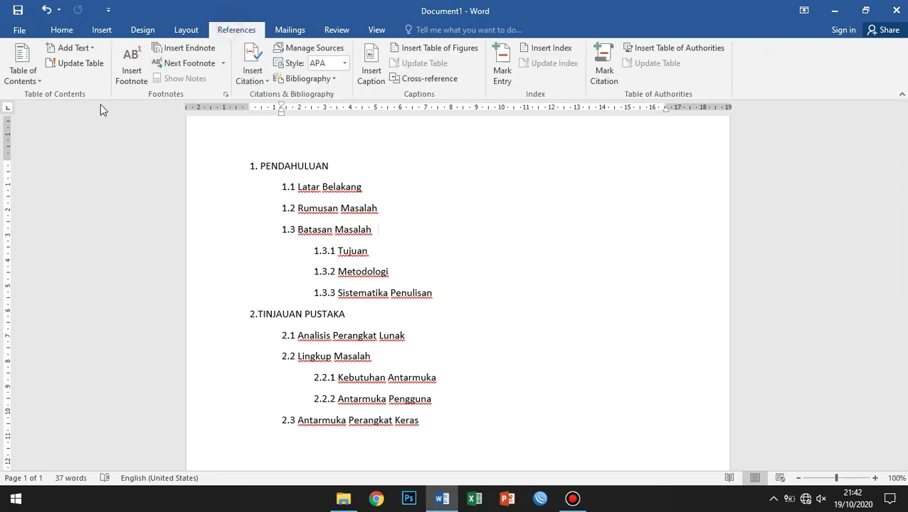
pyautogui.click(35, 83)
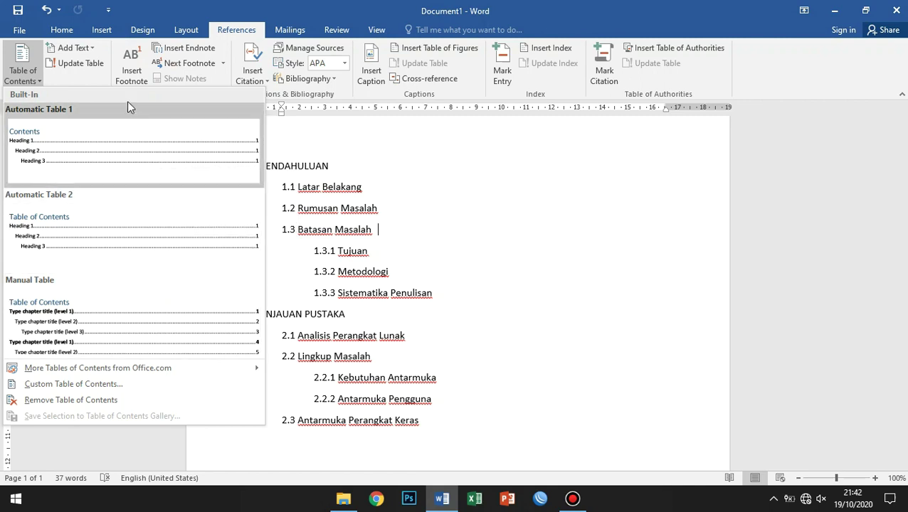
pyautogui.click(138, 15)
pyautogui.click(96, 45)
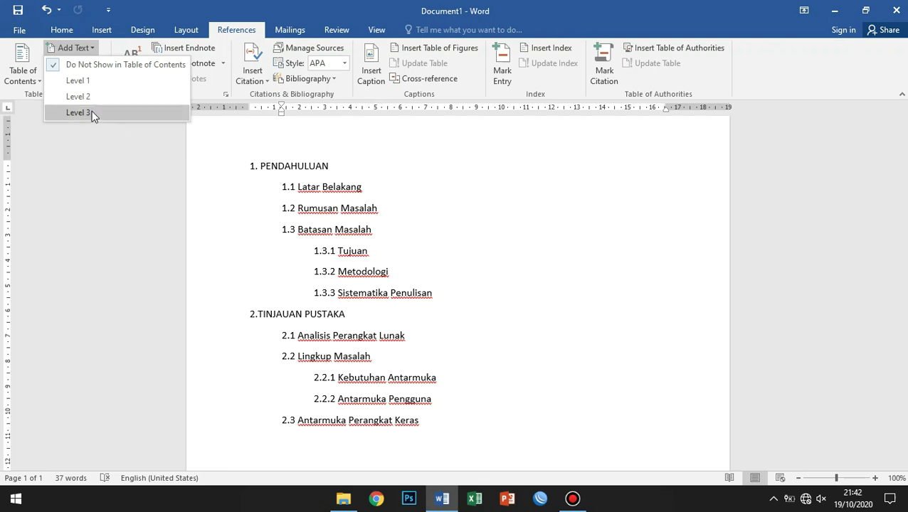
pyautogui.click(379, 173)
pyautogui.click(377, 168)
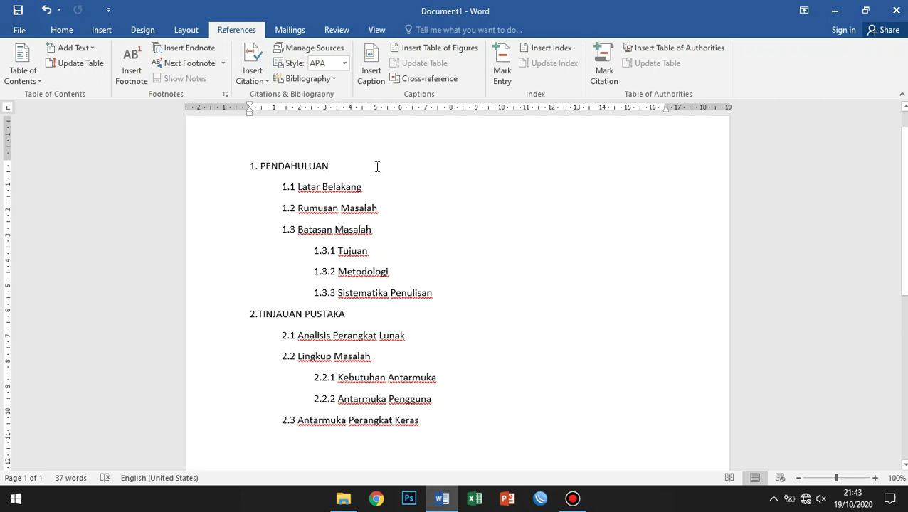
pyautogui.moveTo(260, 166); pyautogui.dragTo(446, 422)
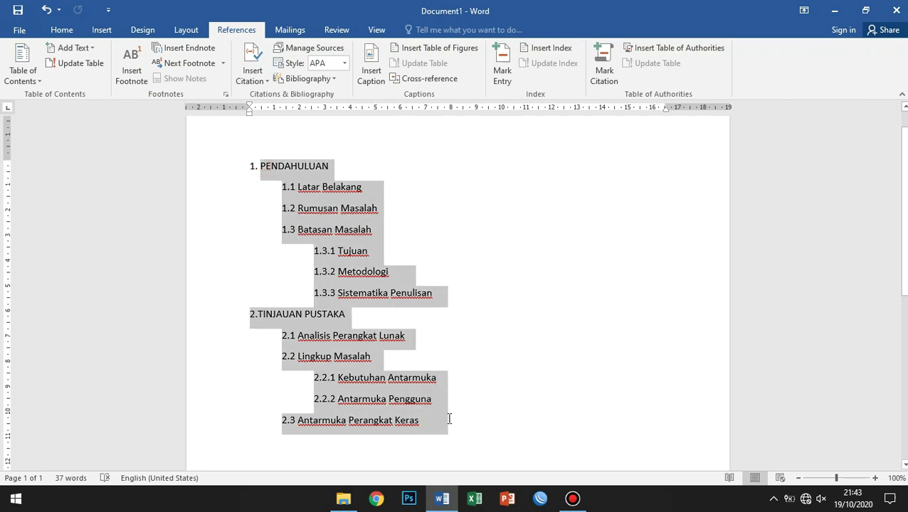
pyautogui.click(413, 241)
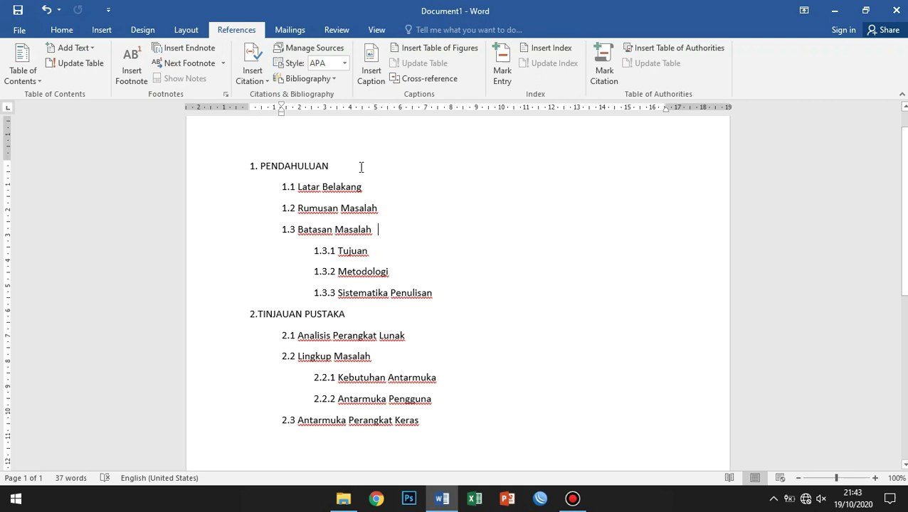
# - Insert blank lines before "1. PENDAHULUAN" until the whole outline starts on the second page
pyautogui.scroll(1, 360, 169)
pyautogui.click(260, 198)
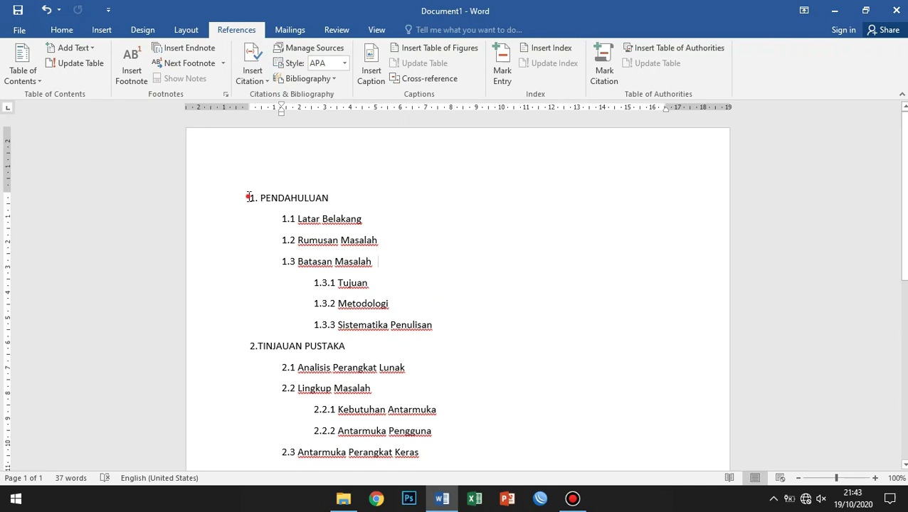
pyautogui.press('Return')
pyautogui.press('Return')
pyautogui.press('Return')
pyautogui.press('Return')
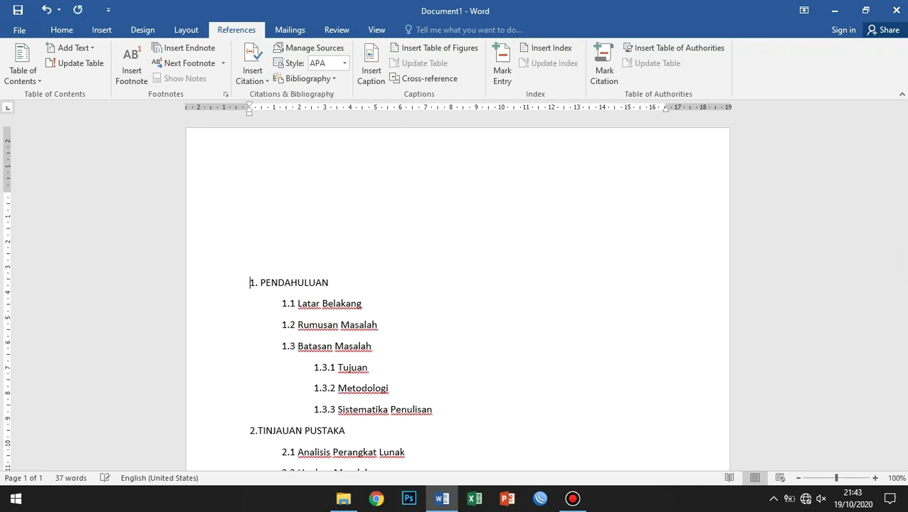
pyautogui.press('Return')
pyautogui.press('Return')
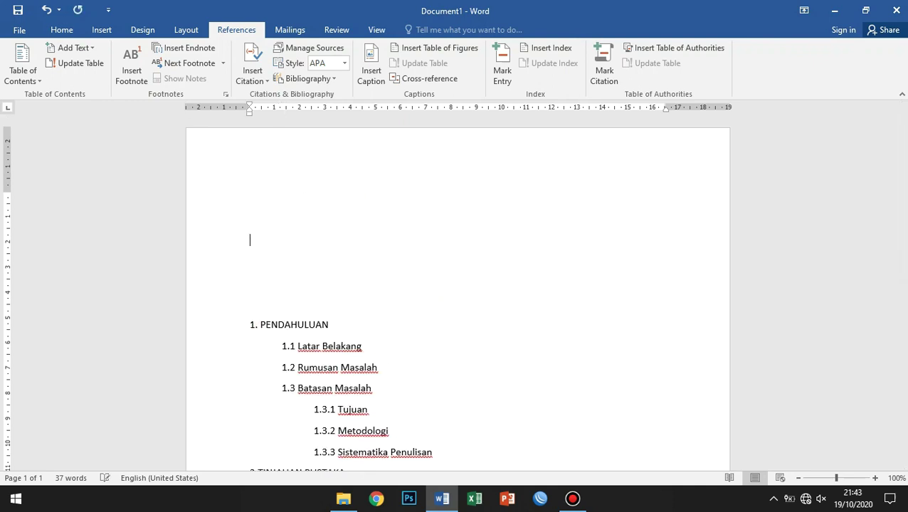
pyautogui.scroll(-3, 292, 261)
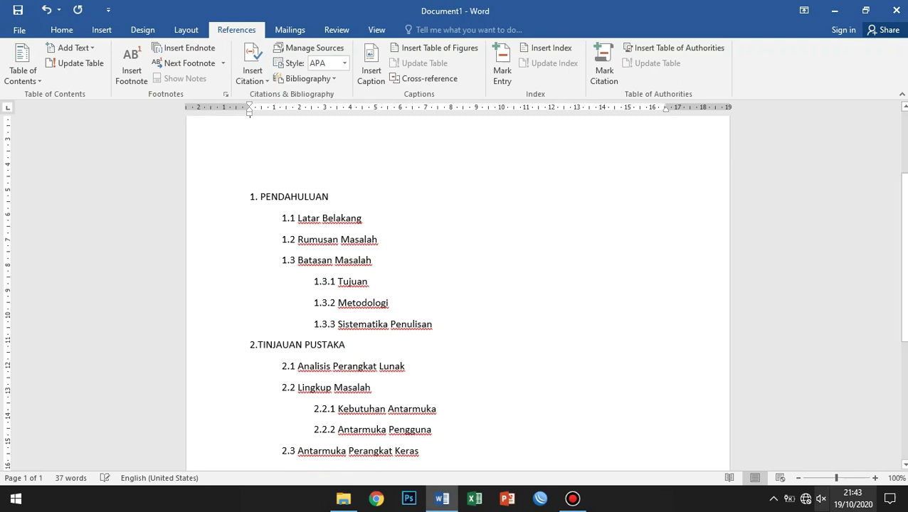
pyautogui.click(799, 478)
pyautogui.scroll(-2, 520, 258)
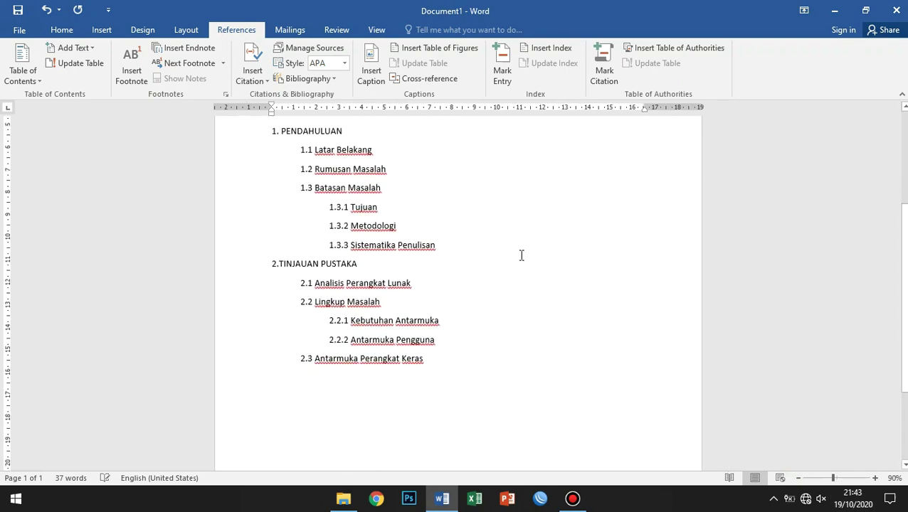
pyautogui.press('Return')
pyautogui.press('Return')
pyautogui.press('Return')
pyautogui.press('Return')
pyautogui.press('Return')
pyautogui.press('Return')
pyautogui.press('Return')
pyautogui.press('Return')
pyautogui.press('Return')
pyautogui.press('Return')
pyautogui.press('Return')
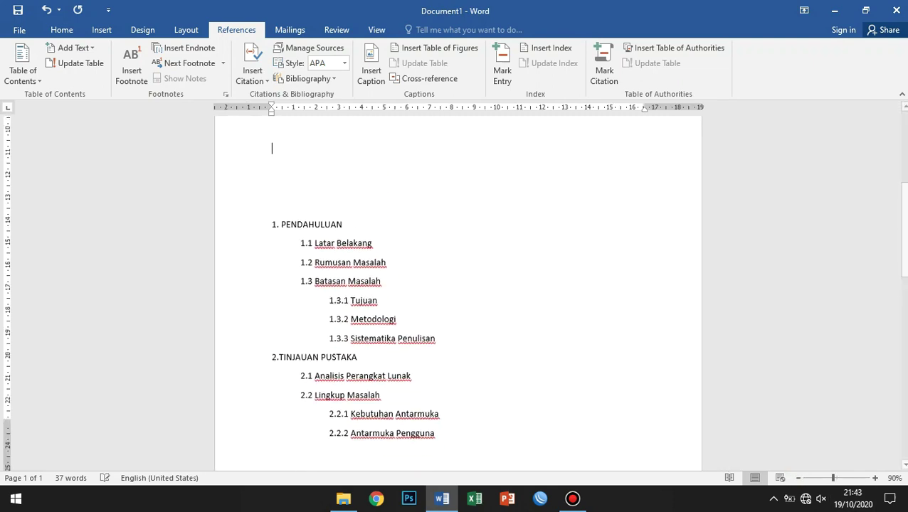
pyautogui.scroll(5, 404, 284)
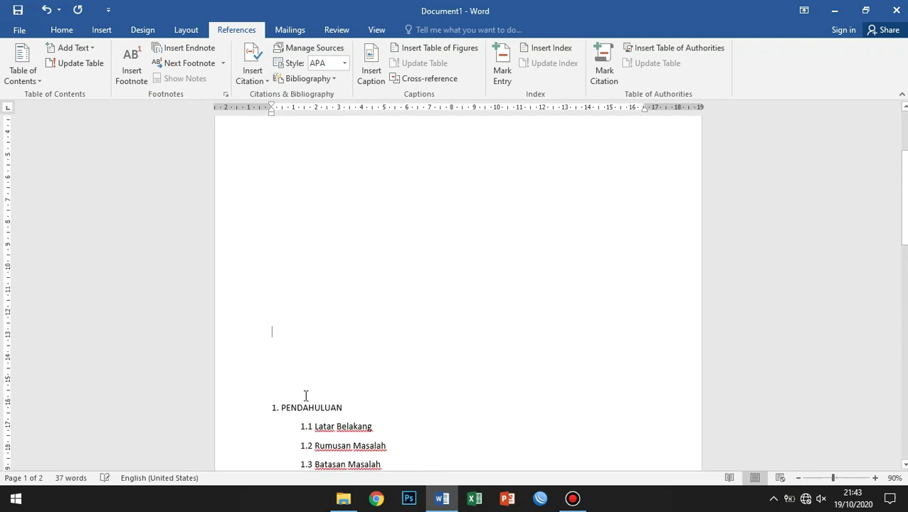
pyautogui.moveTo(308, 381); pyautogui.dragTo(327, 240)
pyautogui.scroll(4, 357, 273)
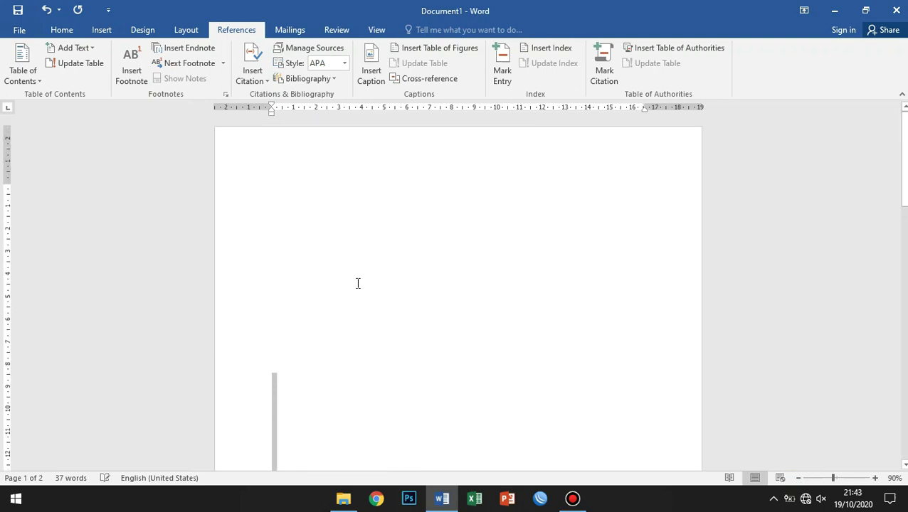
pyautogui.scroll(-6, 358, 283)
pyautogui.click(359, 254)
pyautogui.scroll(-4, 405, 247)
pyautogui.press('Return')
pyautogui.press('Return')
pyautogui.press('Return')
pyautogui.press('Return')
pyautogui.press('Return')
pyautogui.press('Return')
pyautogui.press('Return')
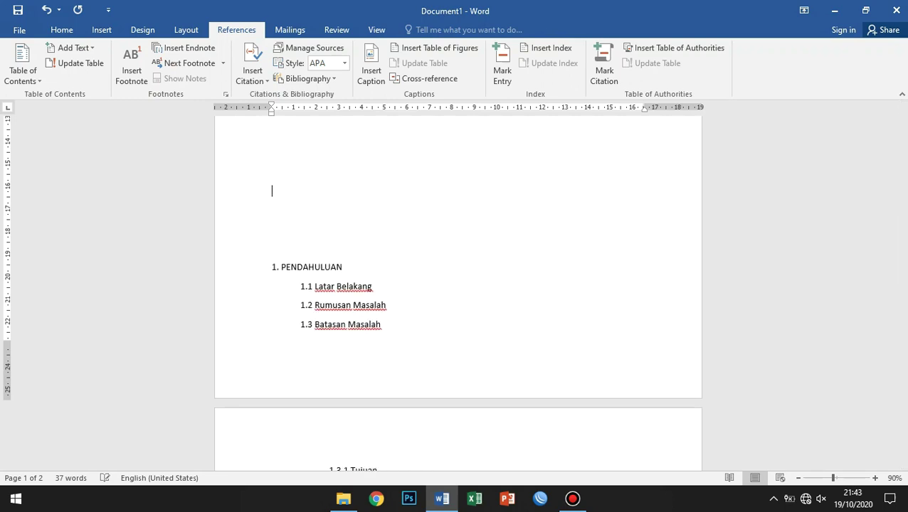
pyautogui.press('Return')
pyautogui.press('Return')
pyautogui.scroll(-6, 427, 270)
pyautogui.scroll(8, 441, 308)
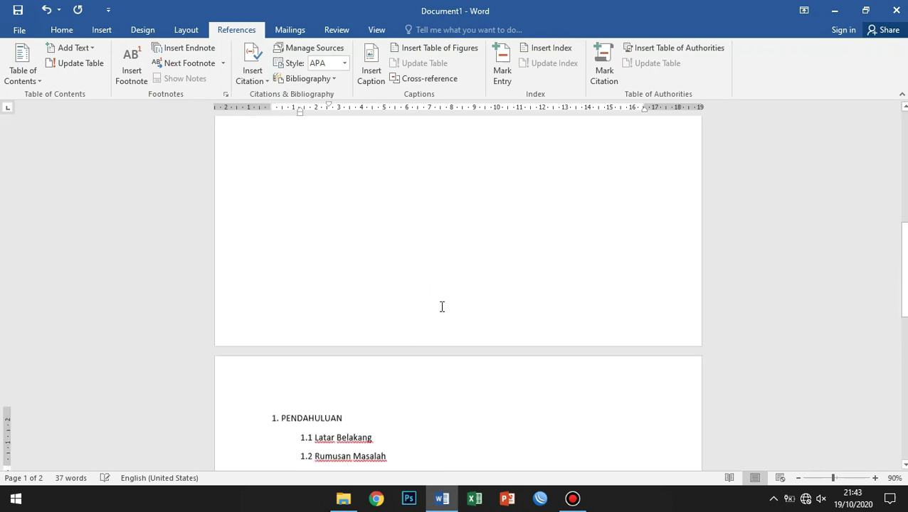
# - Add the centered title "DAFTAR ISI" on the first line of the first page
pyautogui.scroll(1, 427, 284)
pyautogui.click(383, 257)
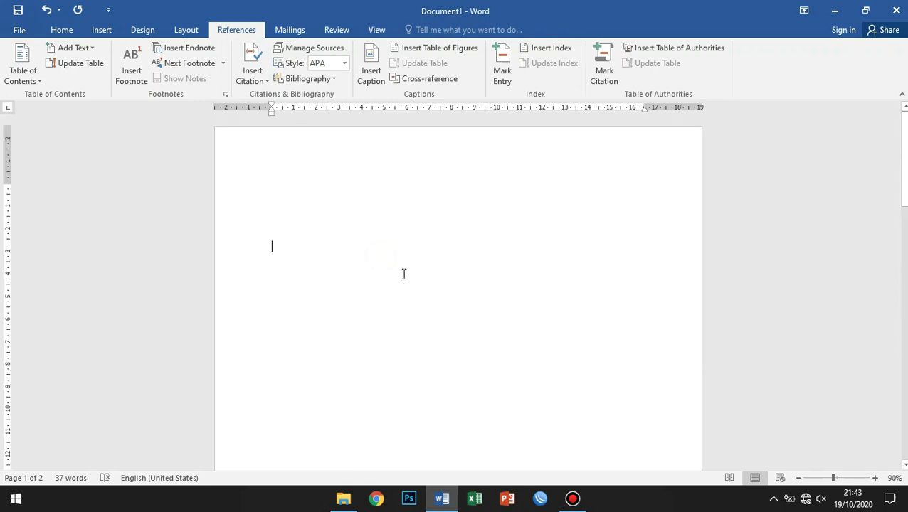
pyautogui.click(347, 182)
pyautogui.write('DAFTAR ISI')
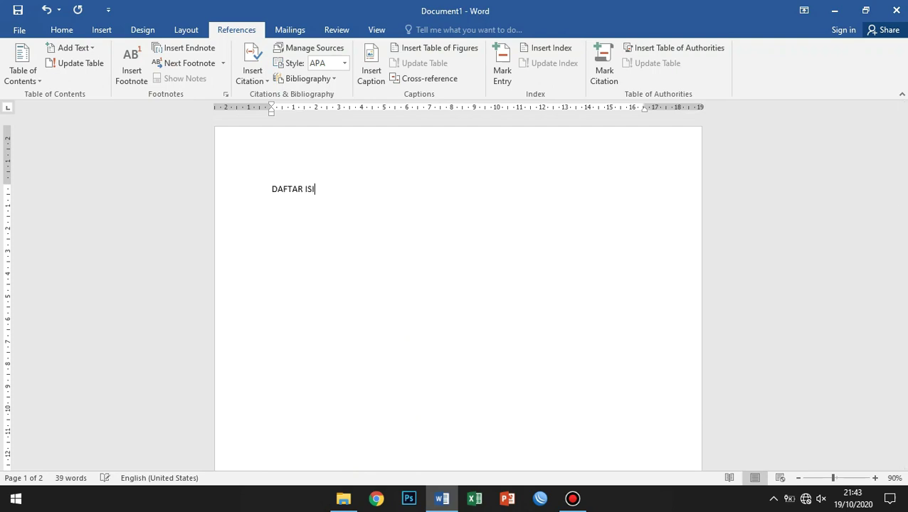
pyautogui.click(61, 29)
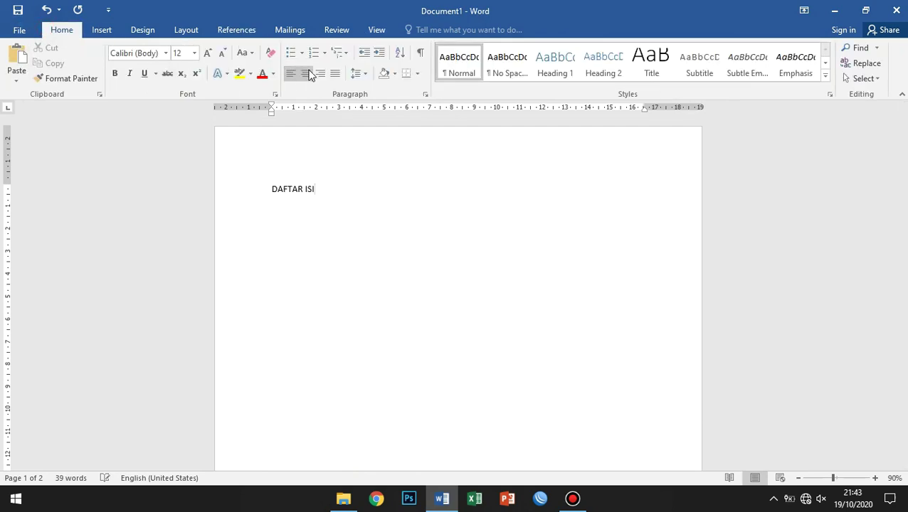
pyautogui.click(307, 74)
# - Mark the chapter title "1. PENDAHULUAN" on the second page as Level 1 text for the table of contents
pyautogui.scroll(-10, 515, 310)
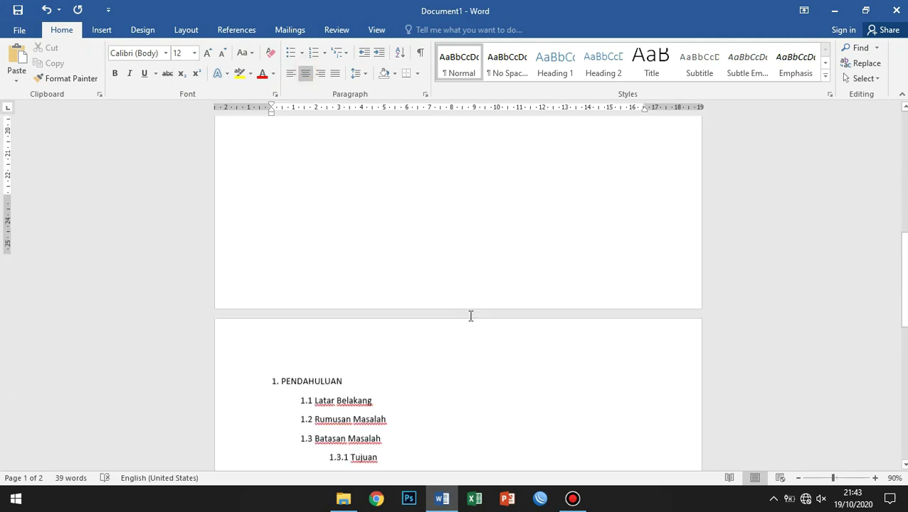
pyautogui.scroll(-3, 470, 315)
pyautogui.click(369, 262)
pyautogui.scroll(-2, 368, 259)
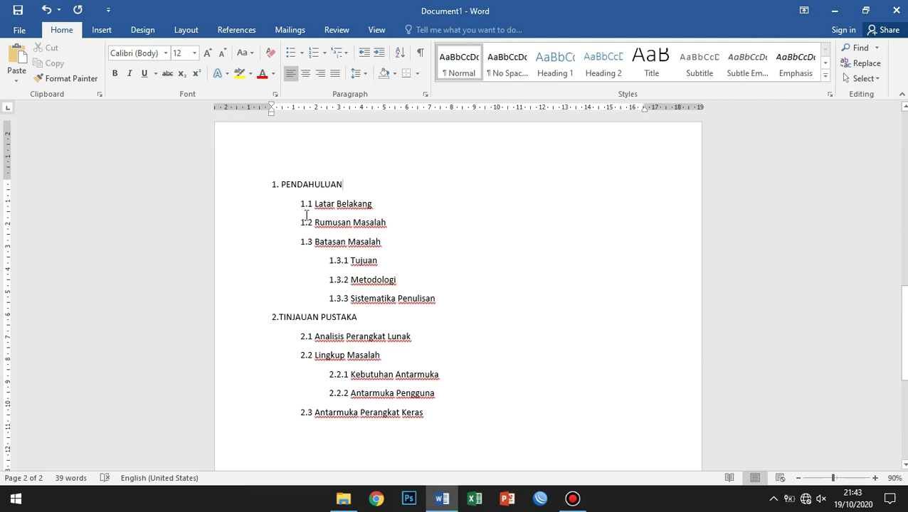
pyautogui.click(418, 299)
pyautogui.click(402, 203)
pyautogui.click(236, 29)
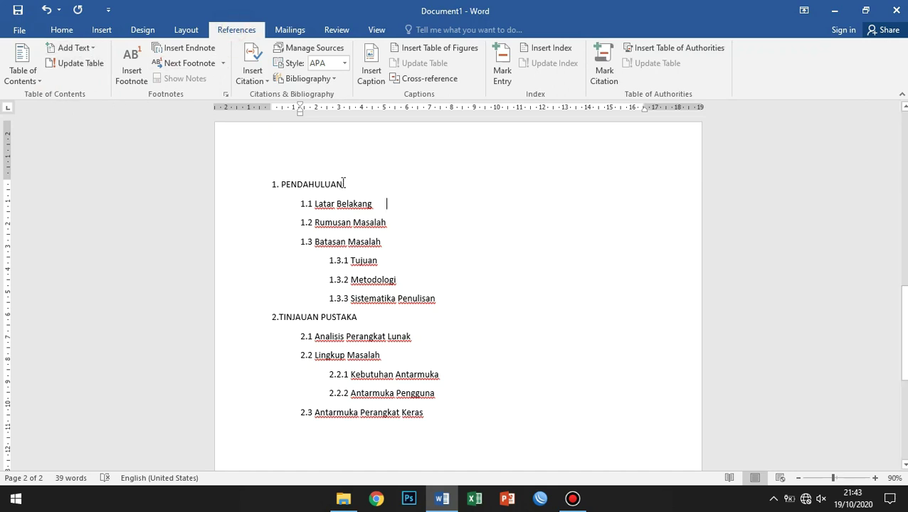
pyautogui.click(305, 184)
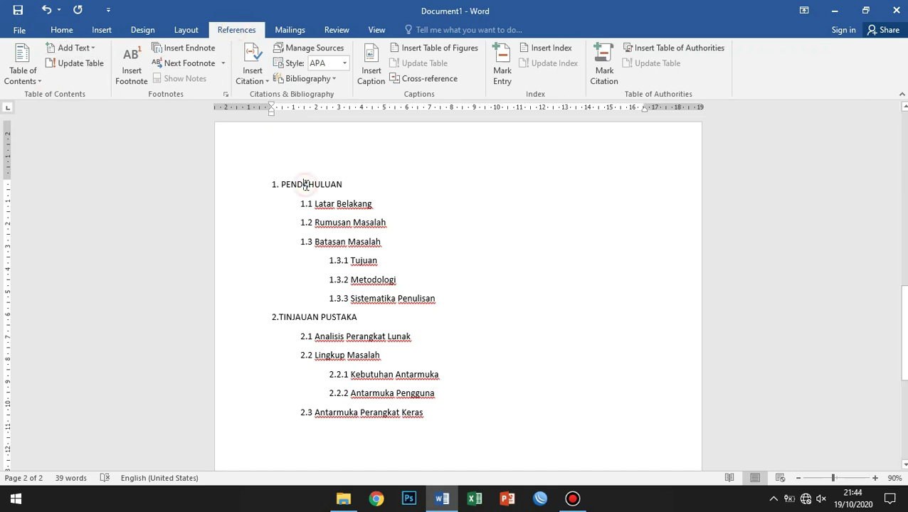
pyautogui.click(88, 47)
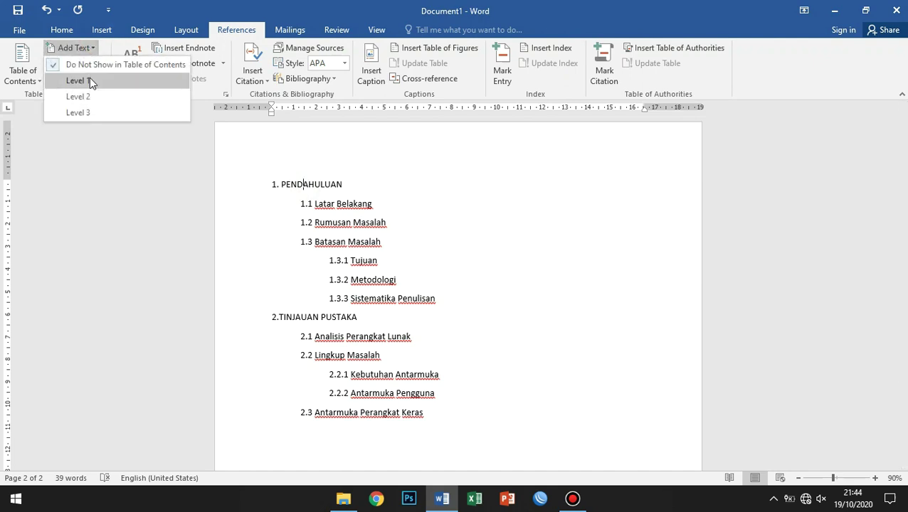
pyautogui.click(89, 80)
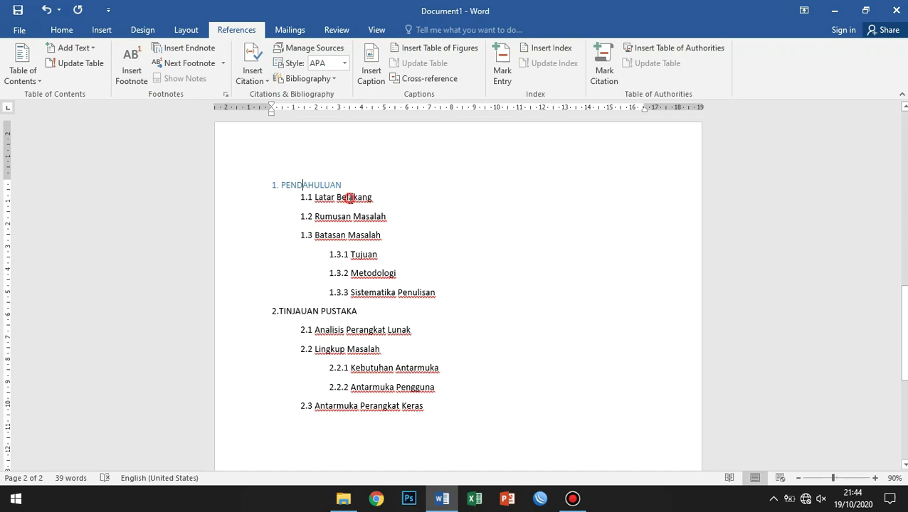
# - Mark "1.1 Latar Belakang", "1.2 Rumusan Masalah" and "1.3 Batasan Masalah" as Level 2 text for the table of contents
pyautogui.click(350, 198)
pyautogui.click(92, 48)
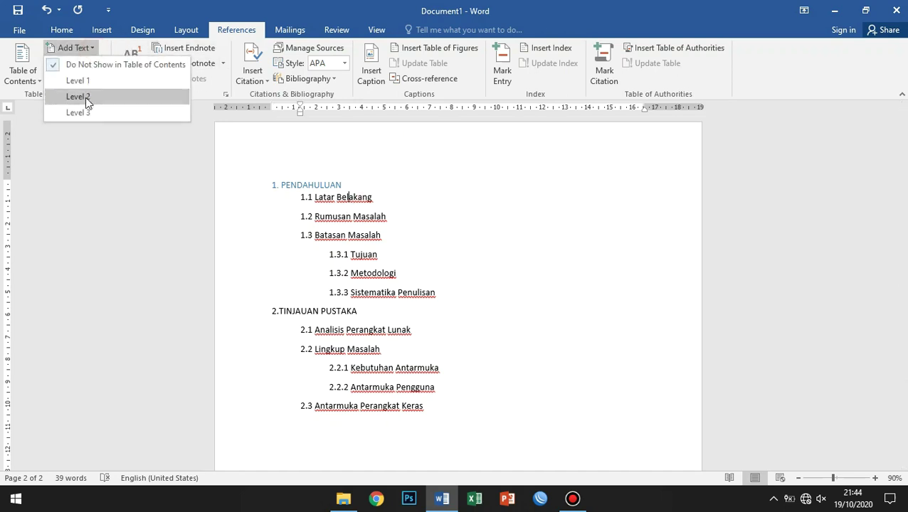
pyautogui.click(86, 102)
pyautogui.click(352, 211)
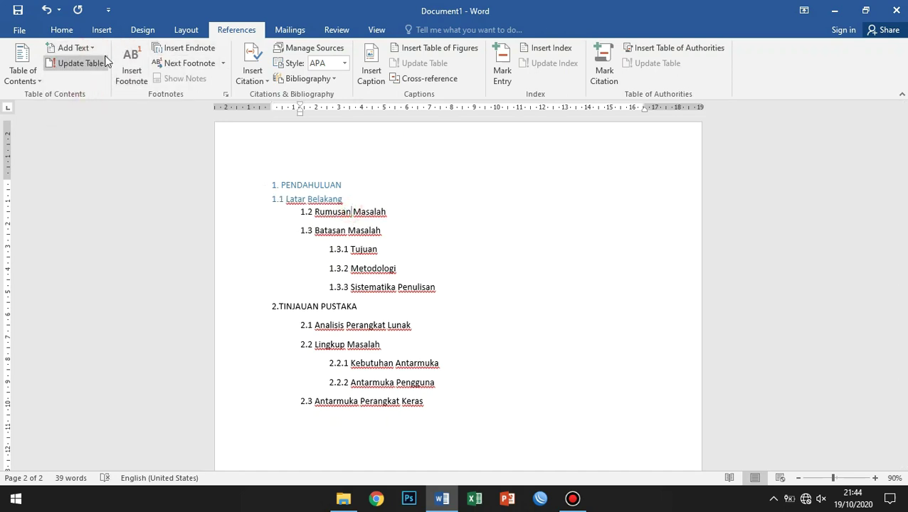
pyautogui.click(71, 48)
pyautogui.click(84, 99)
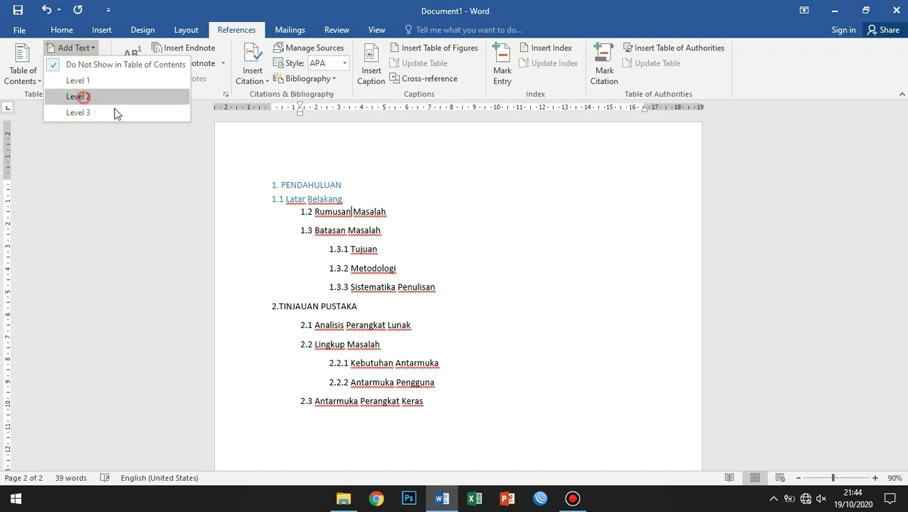
pyautogui.click(343, 226)
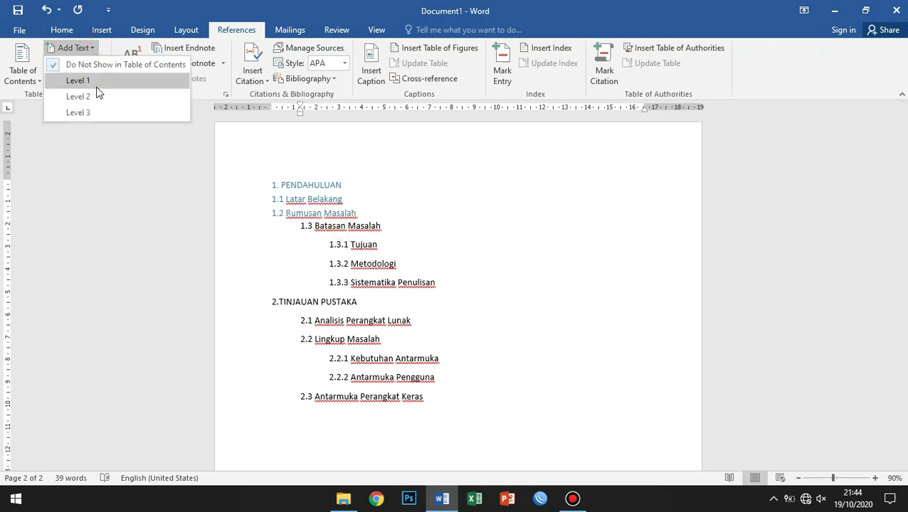
pyautogui.click(97, 84)
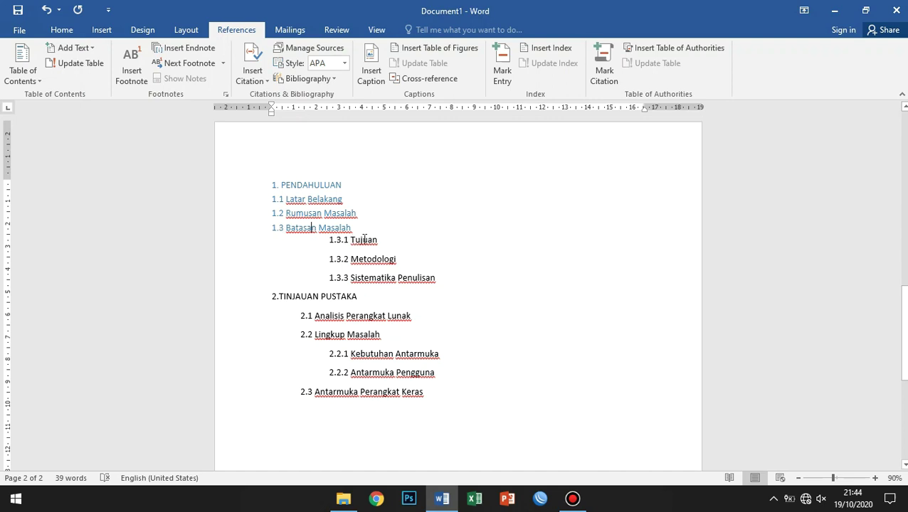
# - Mark "1.3.1 Tujuan", "1.3.2 Metodologi" and "1.3.3 Sistematika Penulisan" as Level 3 text for the table of contents
pyautogui.click(363, 240)
pyautogui.click(91, 47)
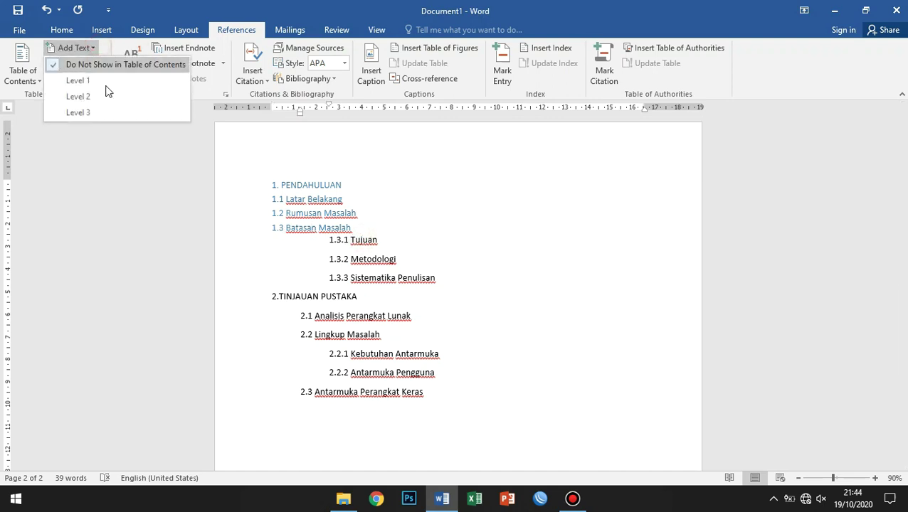
pyautogui.click(116, 113)
pyautogui.click(360, 256)
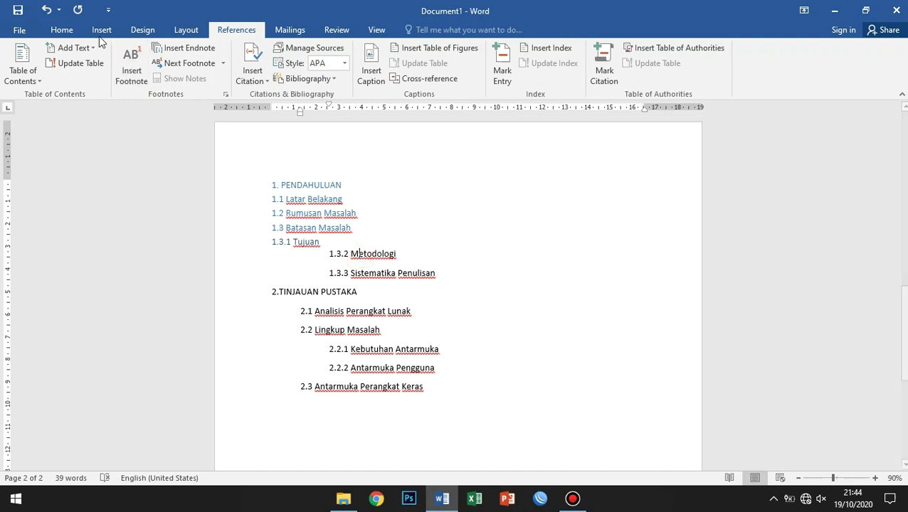
pyautogui.click(91, 48)
pyautogui.click(107, 105)
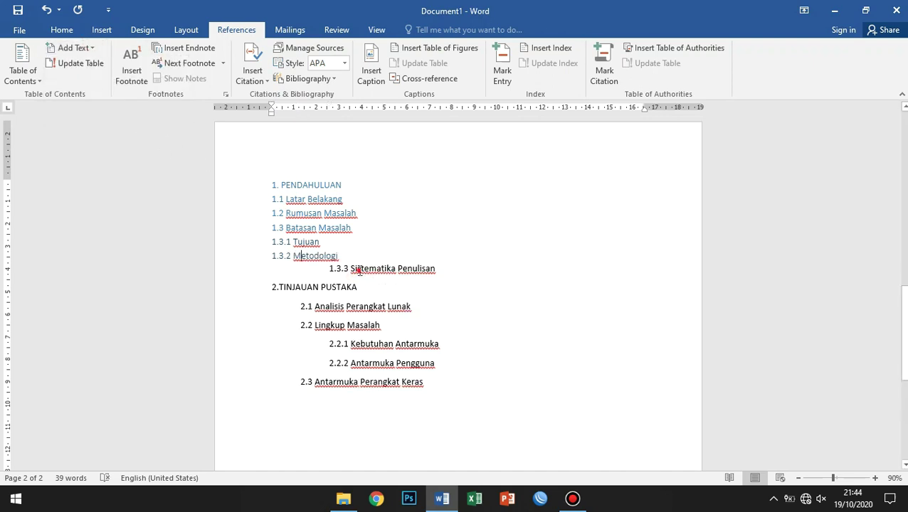
pyautogui.click(356, 268)
pyautogui.click(98, 49)
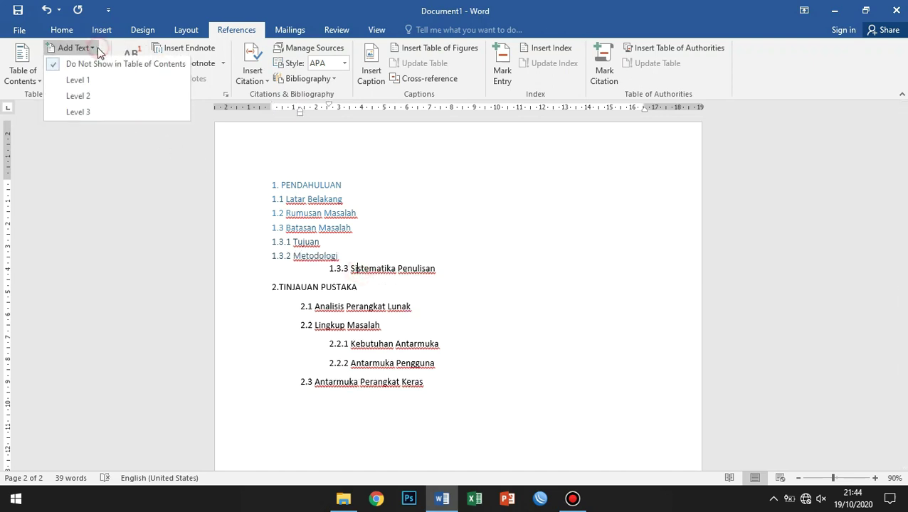
pyautogui.click(102, 108)
pyautogui.click(394, 271)
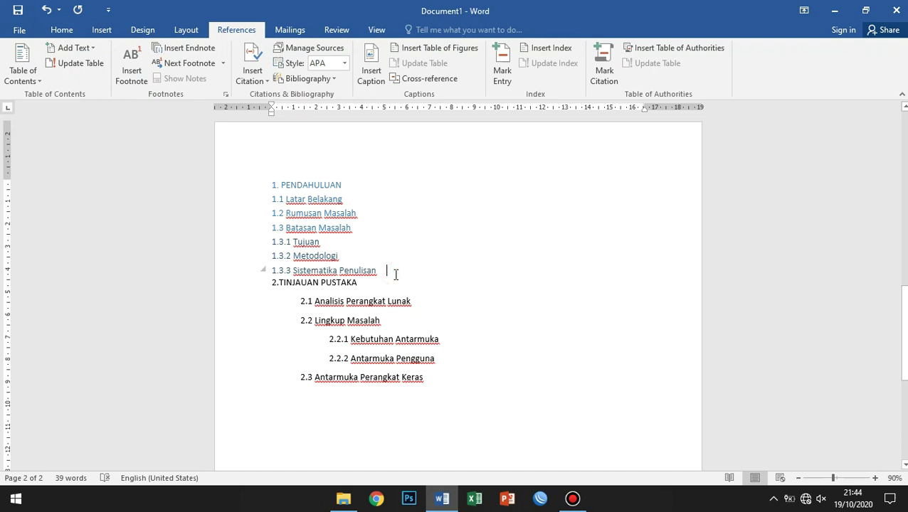
# - Mark the chapter title "2.TINJAUAN PUSTAKA" as Level 1 text for the table of contents
pyautogui.scroll(-1, 395, 274)
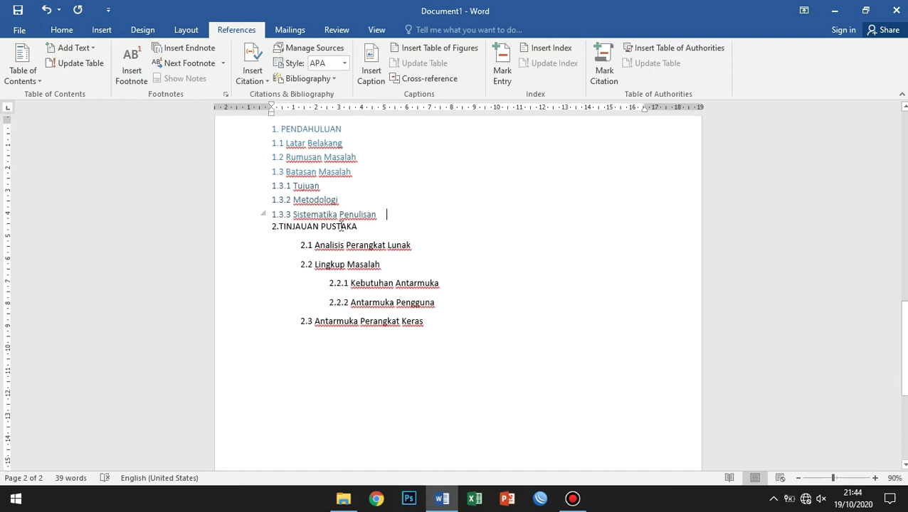
pyautogui.click(319, 227)
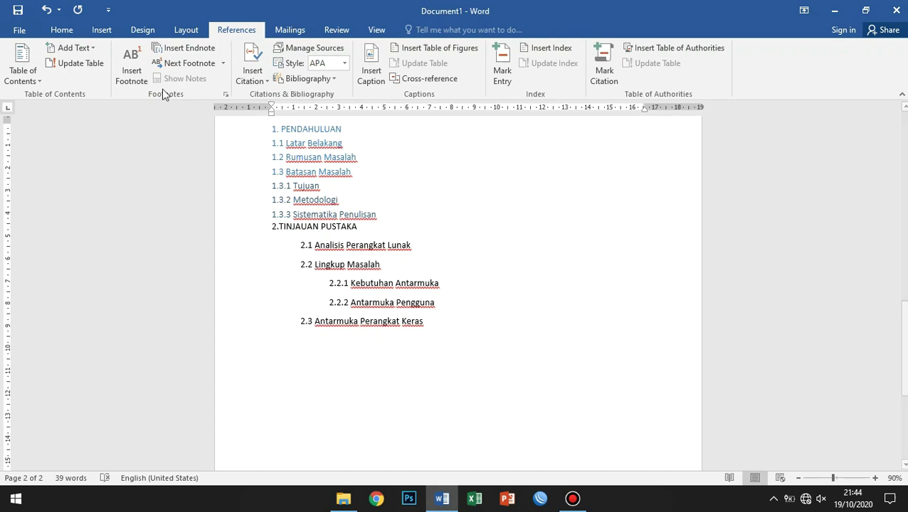
pyautogui.click(73, 48)
pyautogui.click(79, 81)
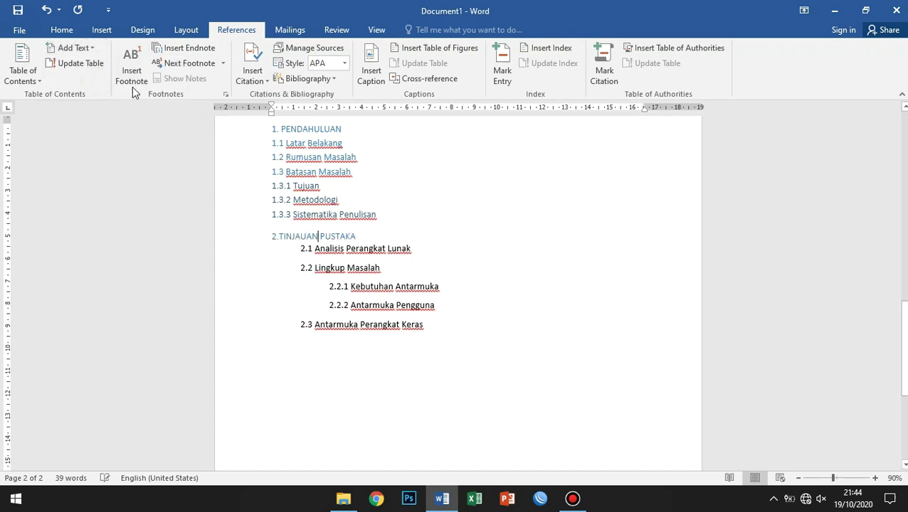
# - Mark "2.1 Analisis Perangkat Lunak" and "2.2 Lingkup Masalah" as Level 2 text for the table of contents
pyautogui.click(385, 249)
pyautogui.click(84, 48)
pyautogui.click(121, 96)
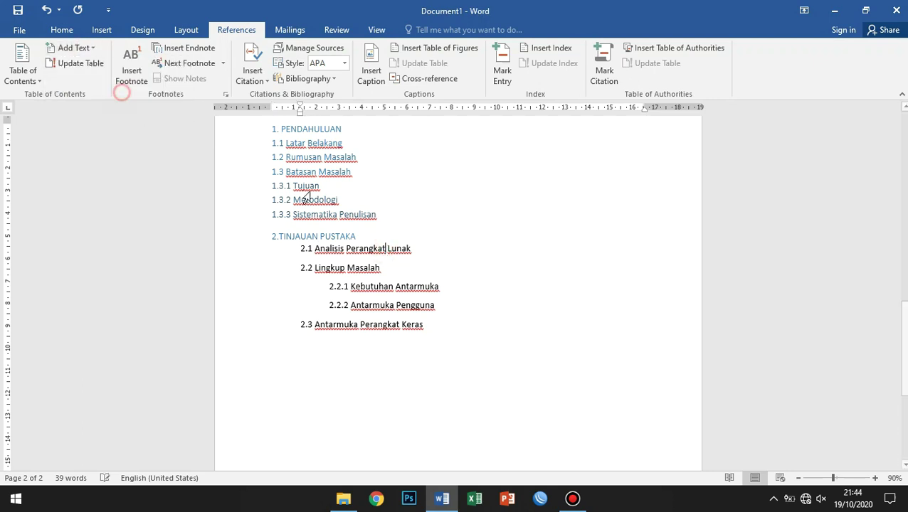
pyautogui.click(348, 263)
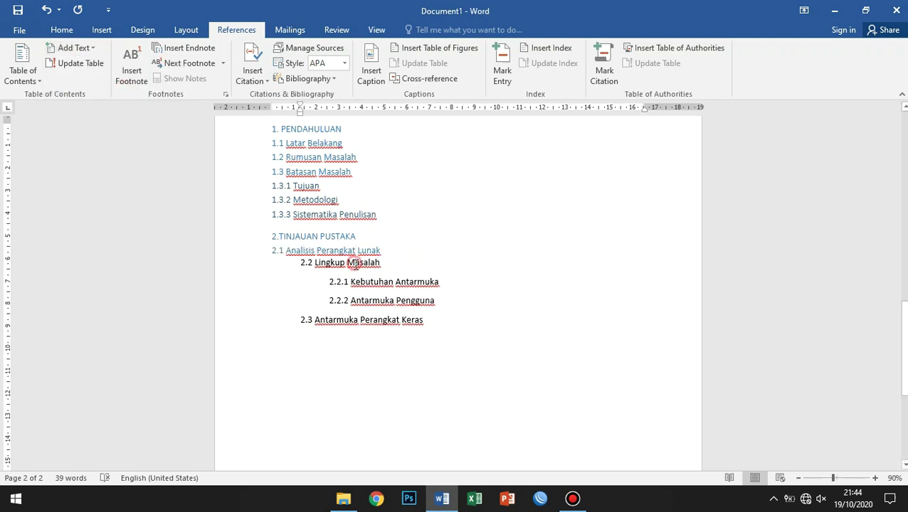
pyautogui.click(85, 48)
pyautogui.click(98, 96)
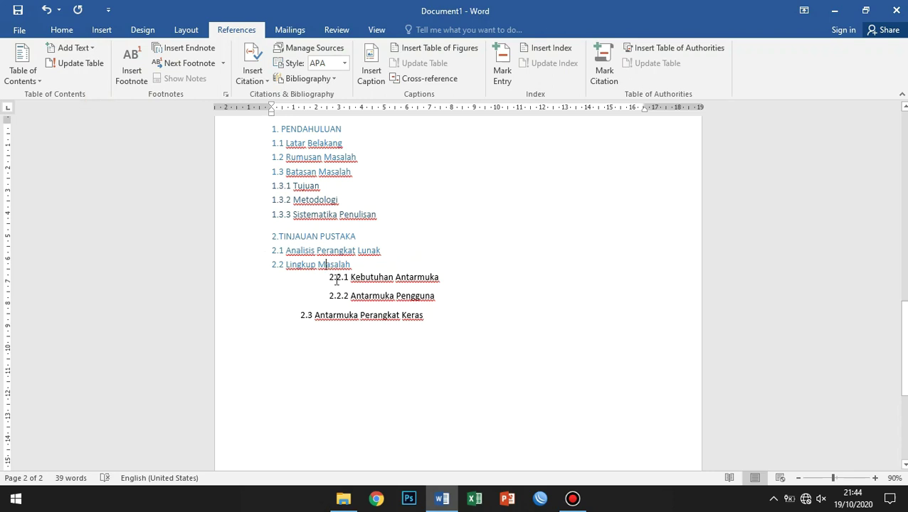
# - Mark "2.2.1 Kebutuhan Antarmuka" and "2.2.2 Antarmuka Pengguna" as Level 3 text for the table of contents
pyautogui.click(366, 279)
pyautogui.click(84, 48)
pyautogui.click(109, 112)
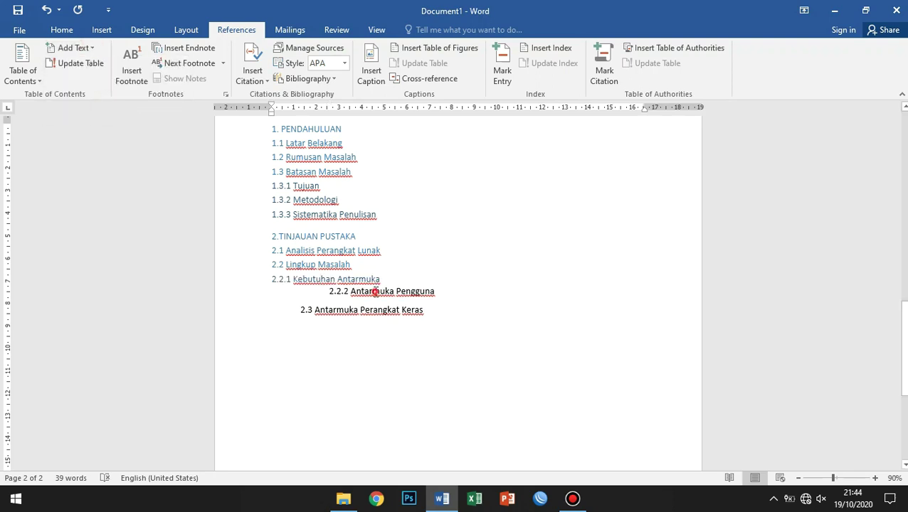
pyautogui.click(374, 291)
pyautogui.click(84, 48)
pyautogui.click(111, 110)
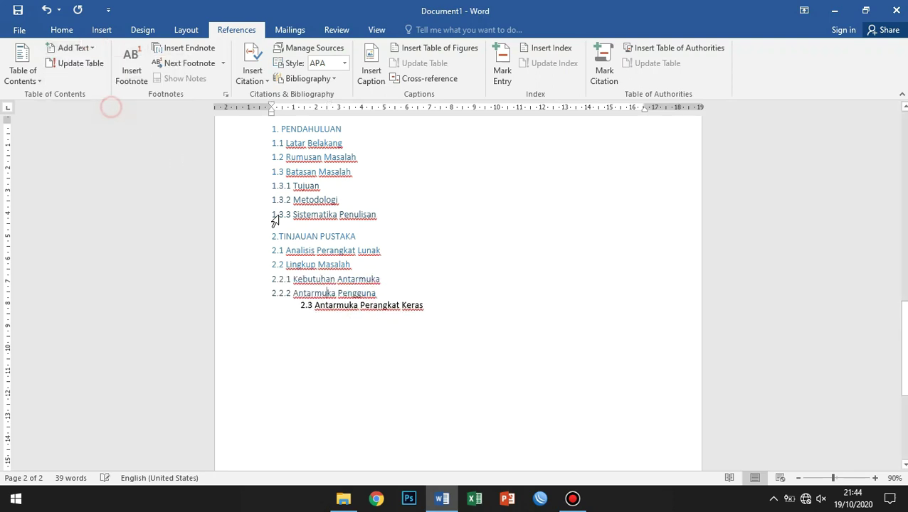
# - Mark "2.3 Antarmuka Perangkat Keras" as Level 2 text for the table of contents
pyautogui.click(326, 305)
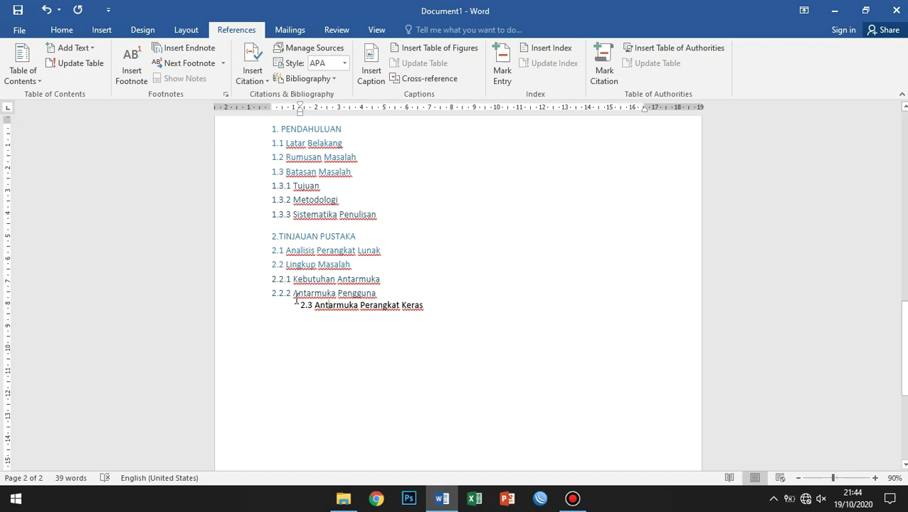
pyautogui.click(90, 50)
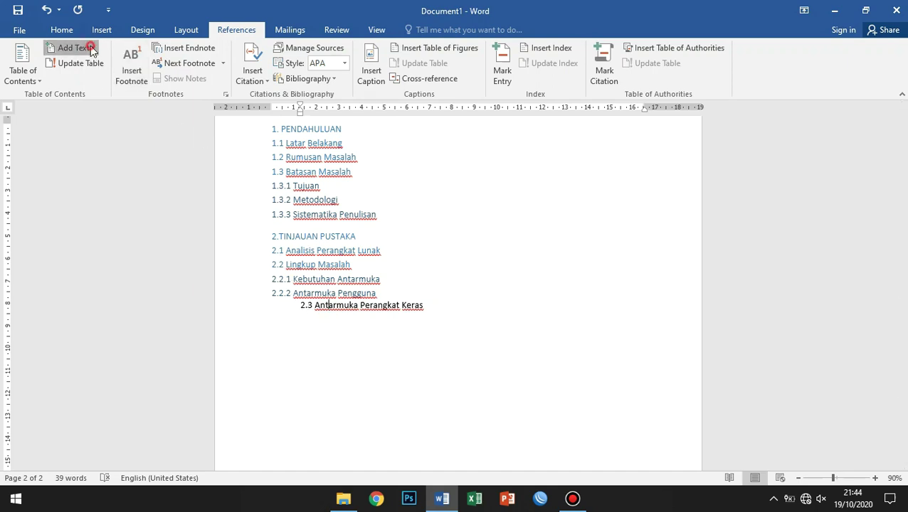
pyautogui.click(100, 96)
pyautogui.click(424, 294)
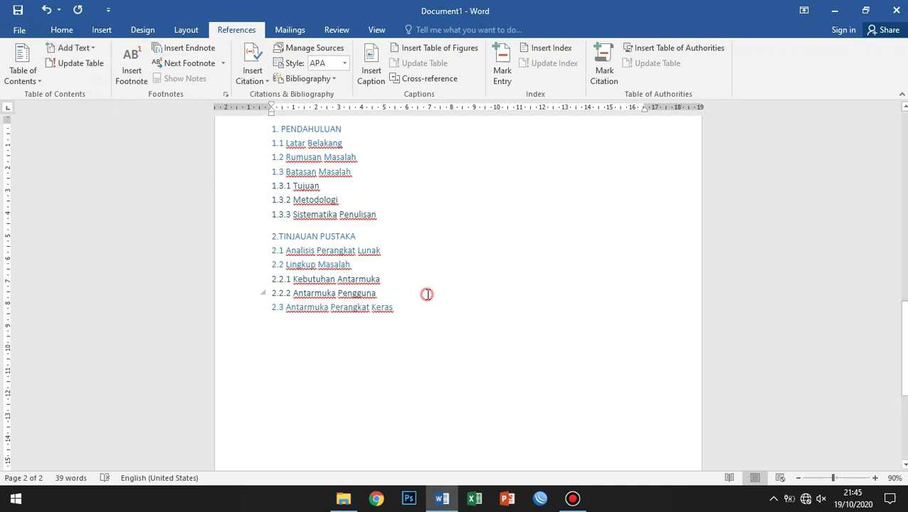
pyautogui.click(425, 311)
# - Review the heading levels of all outline entries under PENDAHULUAN and TINJAUAN PUSTAKA, and return towards the first page
pyautogui.scroll(4, 424, 311)
pyautogui.scroll(-3, 423, 317)
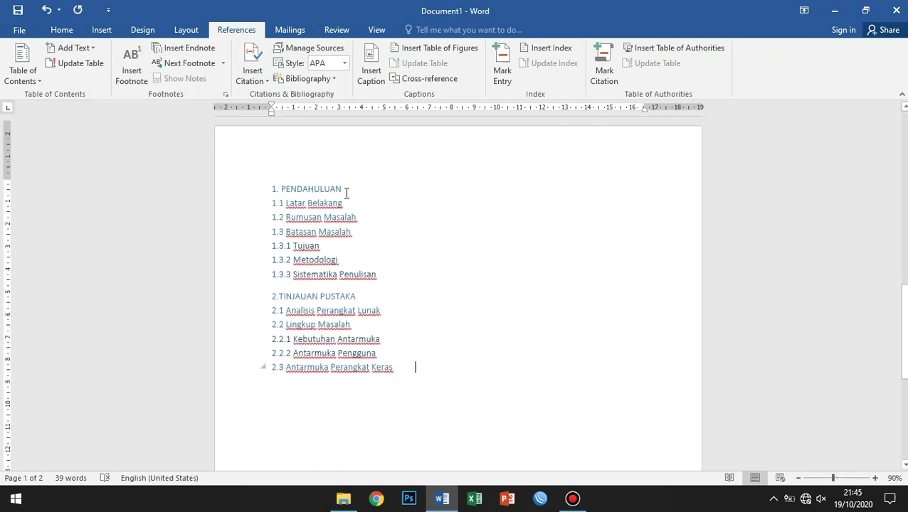
pyautogui.moveTo(279, 185); pyautogui.dragTo(431, 365)
pyautogui.click(371, 223)
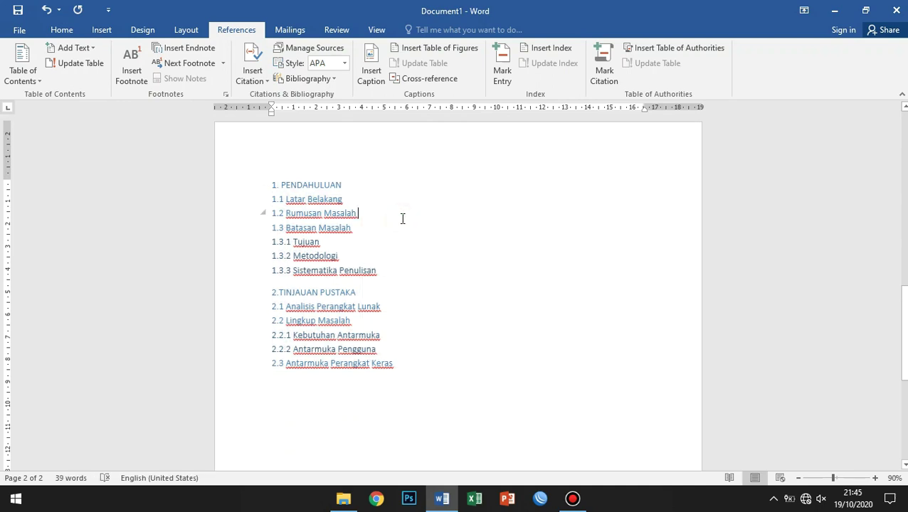
pyautogui.scroll(-1, 402, 217)
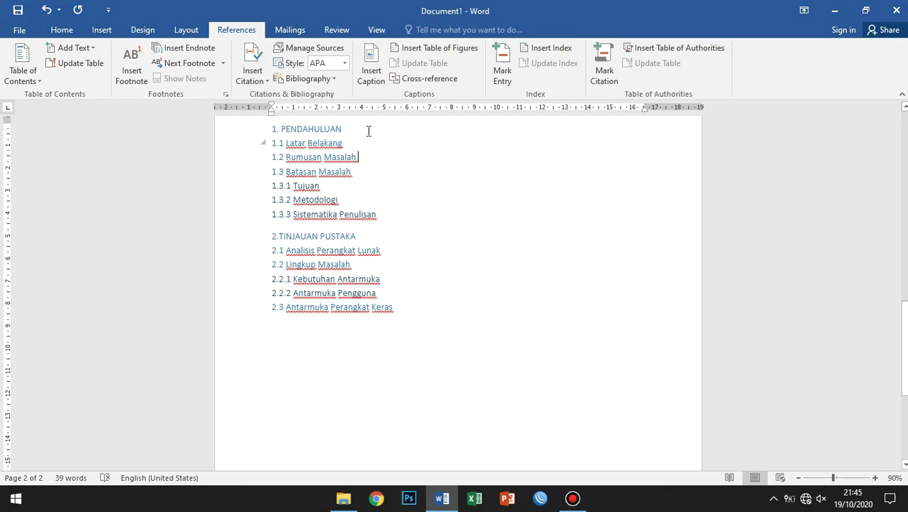
pyautogui.click(388, 219)
pyautogui.scroll(1, 392, 220)
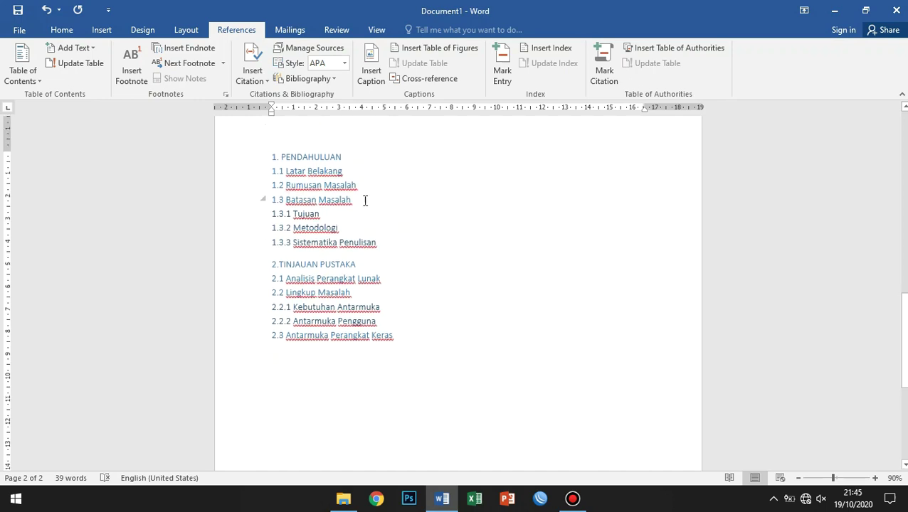
pyautogui.click(294, 172)
pyautogui.click(304, 185)
pyautogui.click(406, 337)
pyautogui.scroll(1, 416, 353)
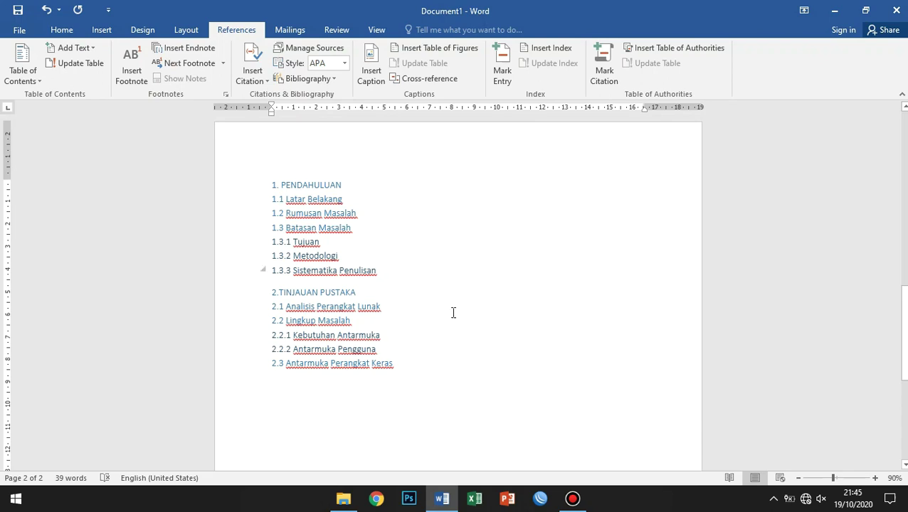
pyautogui.scroll(-3, 528, 282)
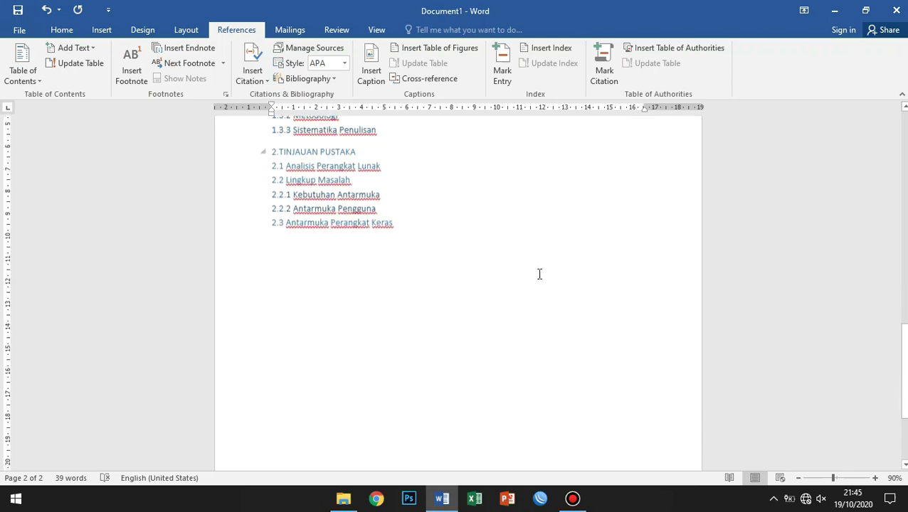
pyautogui.scroll(4, 535, 274)
pyautogui.click(433, 290)
pyautogui.scroll(-2, 462, 320)
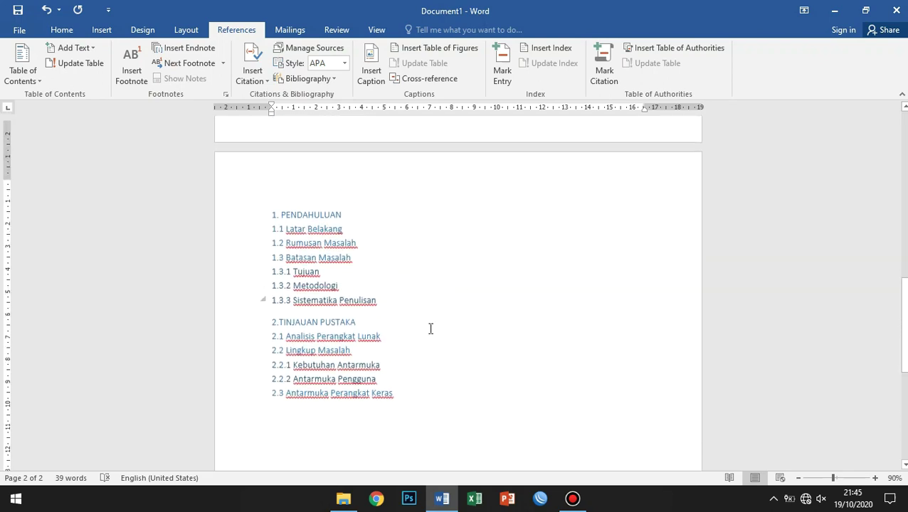
pyautogui.click(405, 320)
pyautogui.click(385, 231)
pyautogui.scroll(20, 401, 234)
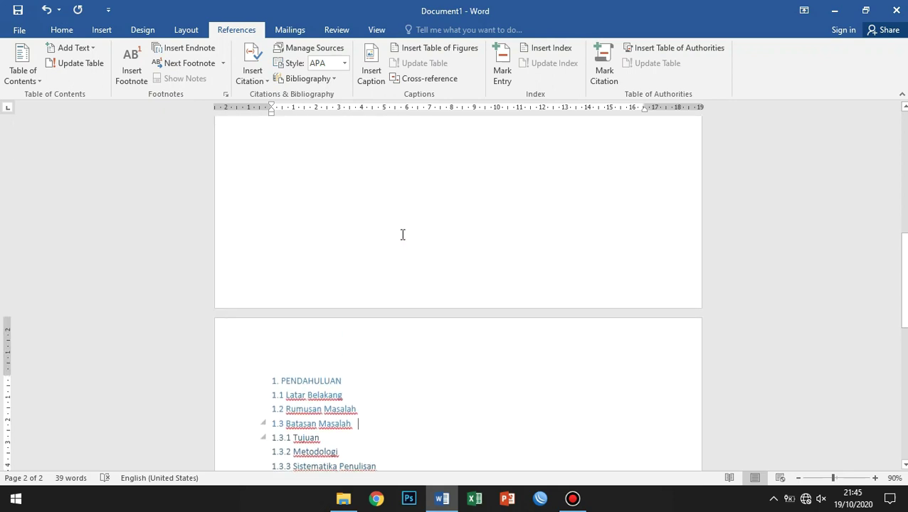
# - Insert an Automatic Table 1 table of contents below the DAFTAR ISI title
pyautogui.click(357, 232)
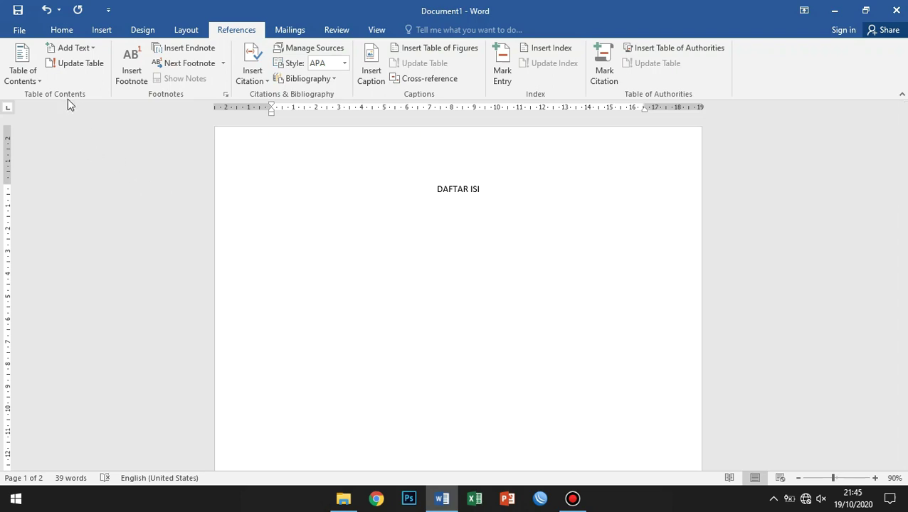
pyautogui.click(37, 84)
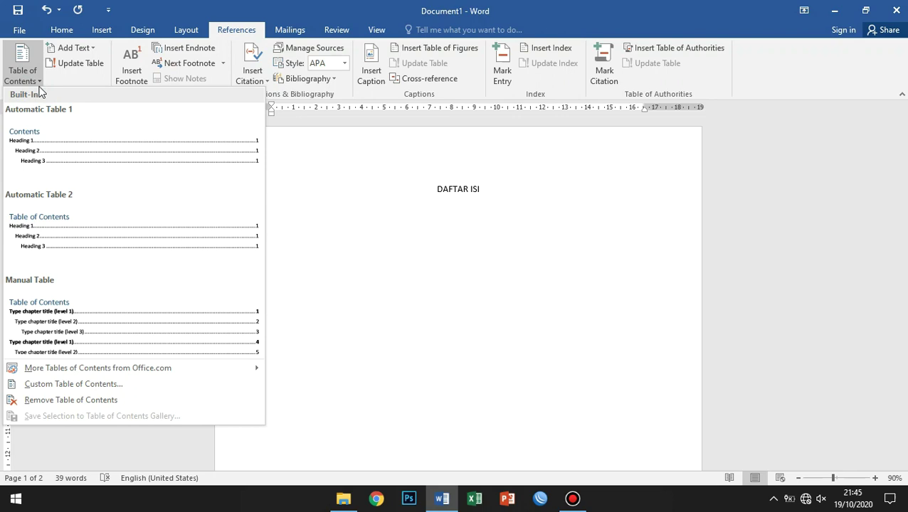
pyautogui.click(67, 145)
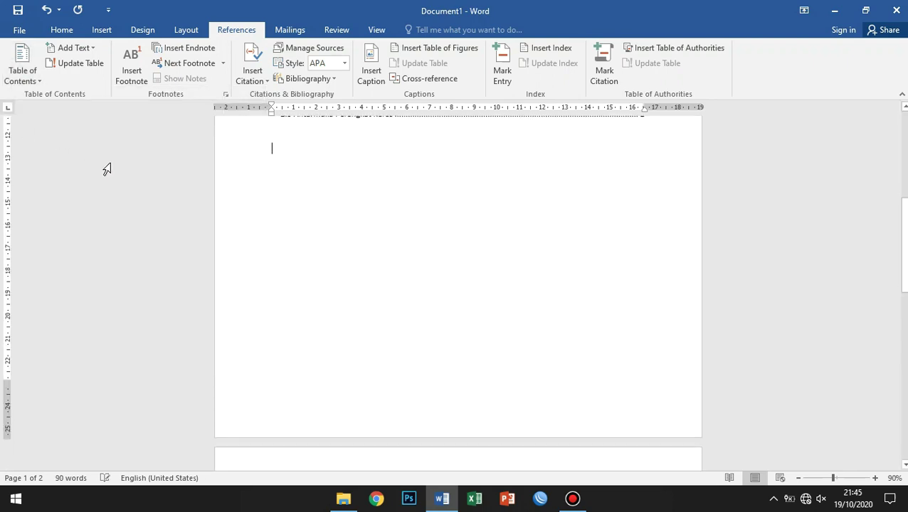
pyautogui.scroll(5, 369, 276)
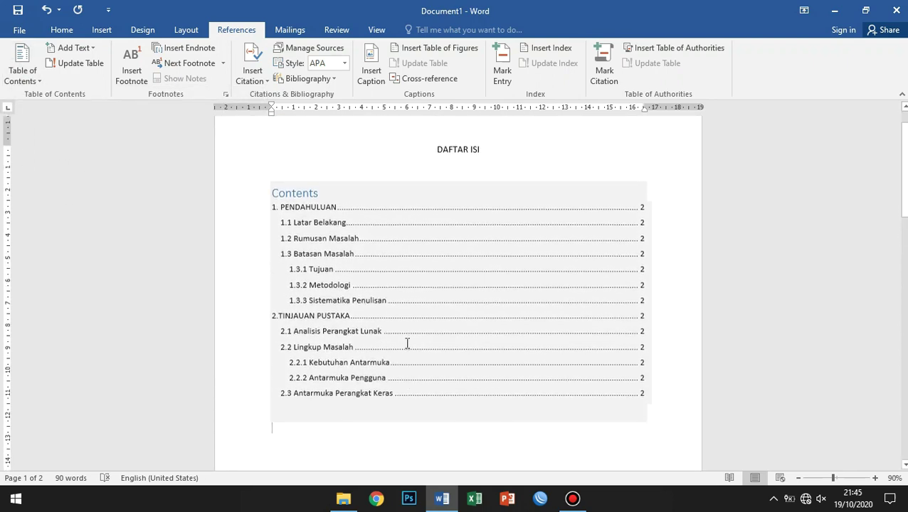
# - Delete the block of empty lines above "1. PENDAHULUAN" on page 2
pyautogui.scroll(-15, 343, 336)
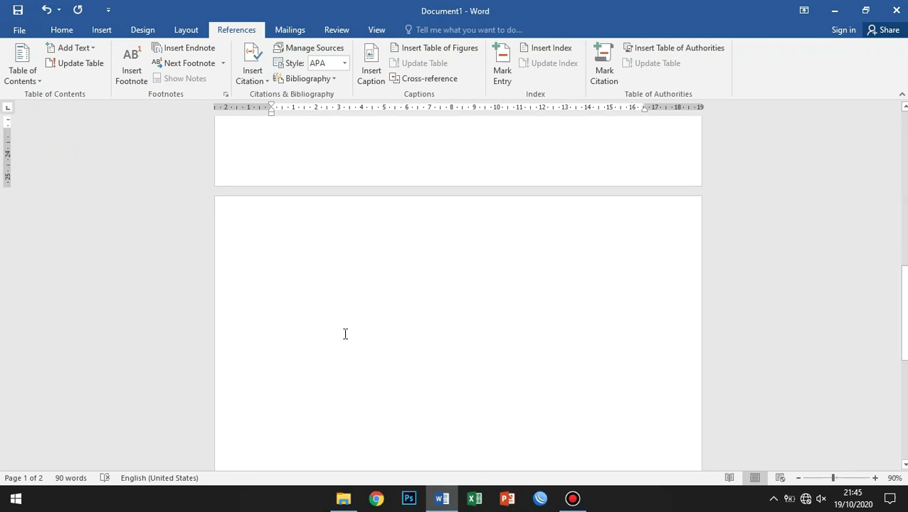
pyautogui.scroll(-3, 346, 331)
pyautogui.moveTo(318, 383); pyautogui.dragTo(337, 182)
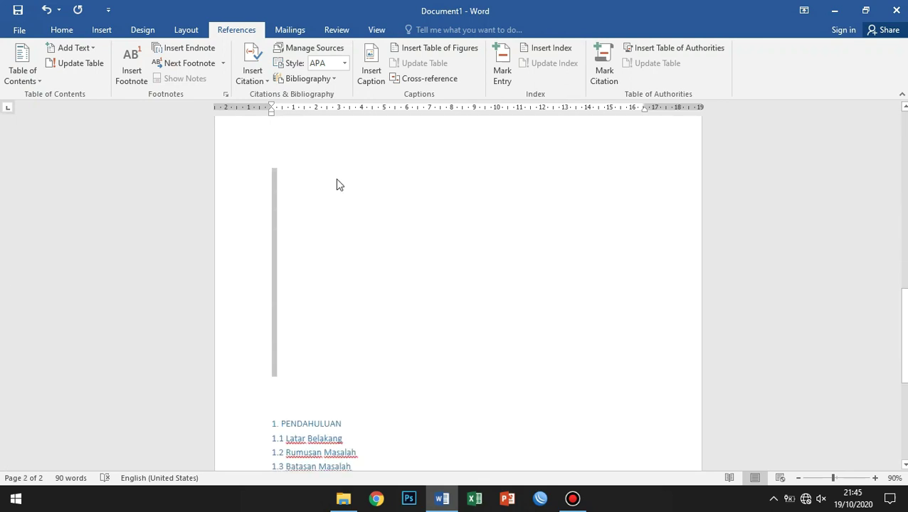
pyautogui.scroll(2, 407, 269)
pyautogui.press('BackSpace')
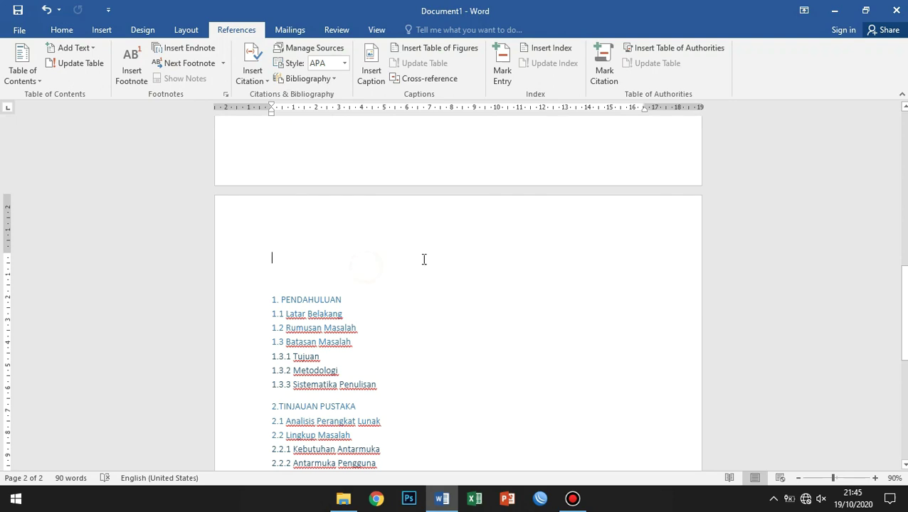
pyautogui.press('BackSpace')
pyautogui.click(399, 268)
pyautogui.scroll(-2, 336, 223)
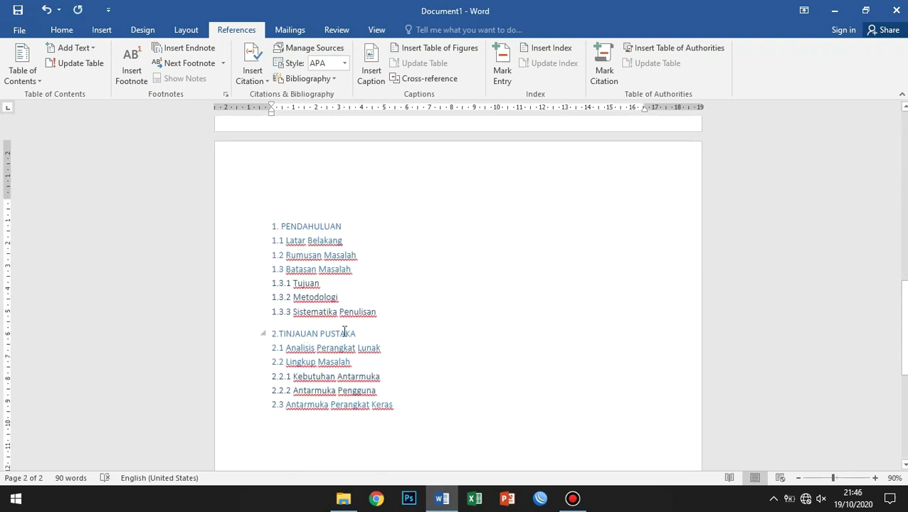
pyautogui.scroll(8, 358, 315)
pyautogui.scroll(3, 359, 316)
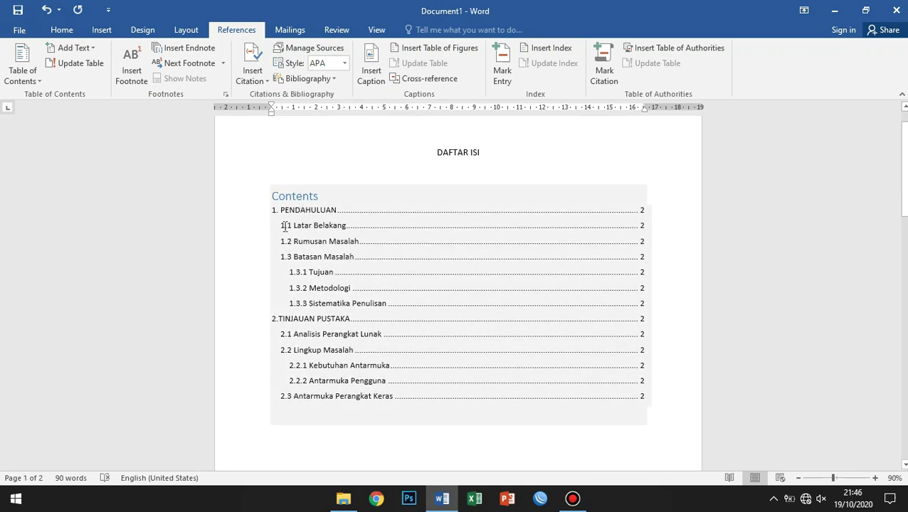
pyautogui.click(41, 79)
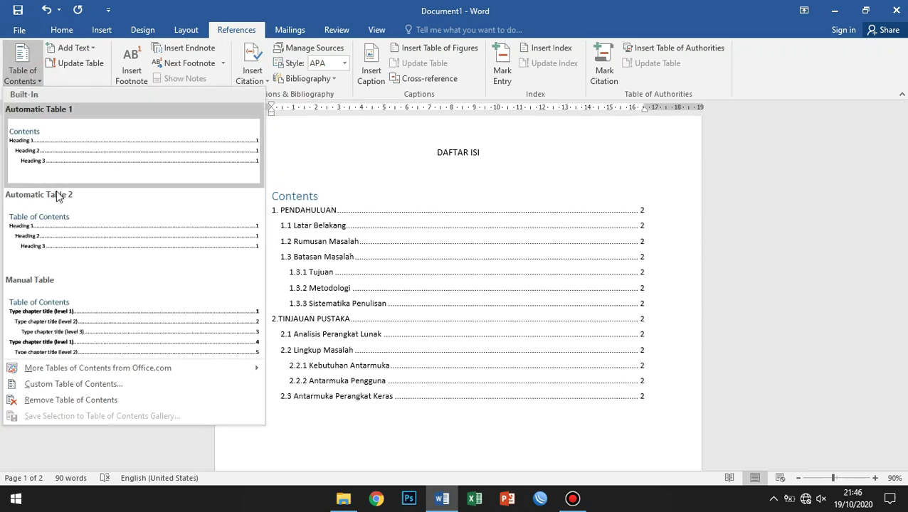
pyautogui.click(427, 6)
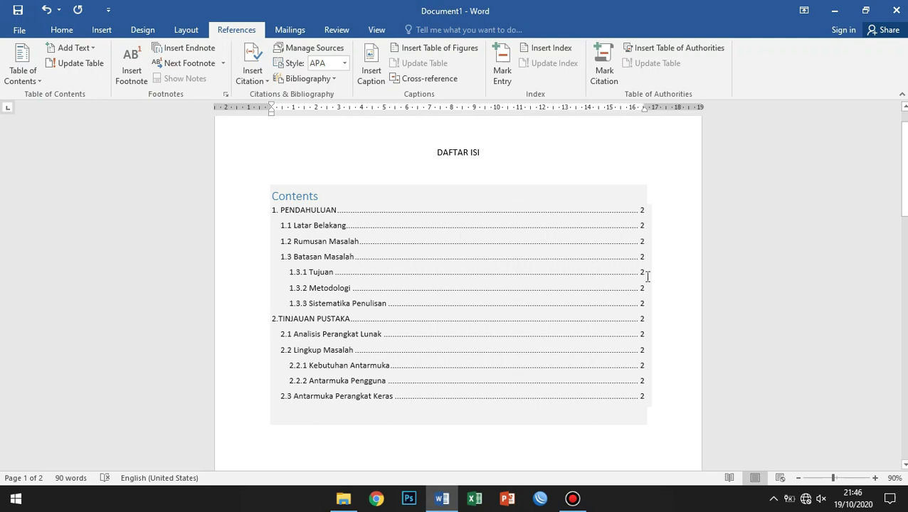
# - Add blank lines after "1.3.3 Sistematika Penulisan" until "2.TINJAUAN PUSTAKA" starts on page 3
pyautogui.scroll(-15, 645, 369)
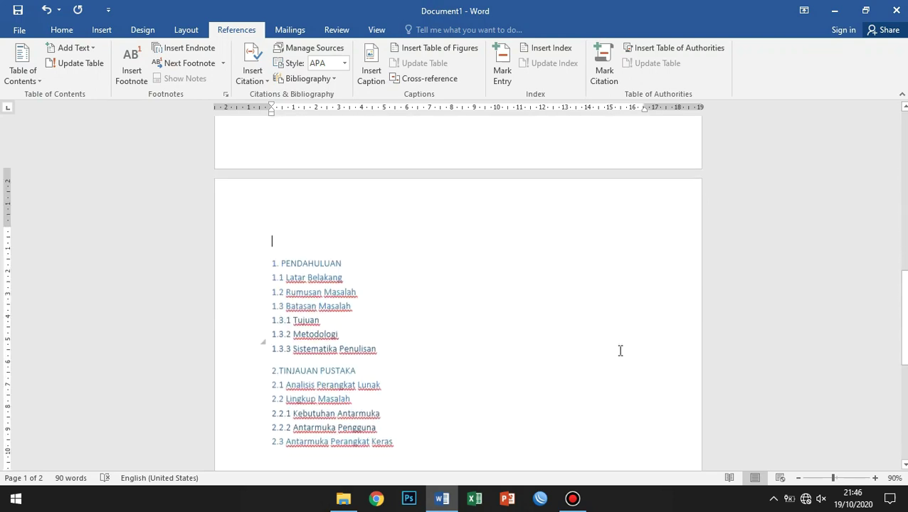
pyautogui.click(419, 270)
pyautogui.scroll(2, 406, 263)
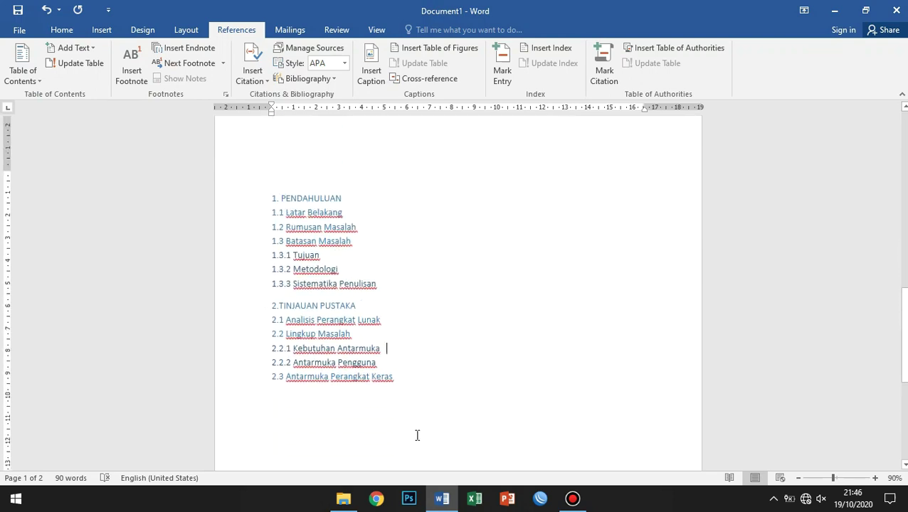
pyautogui.click(402, 285)
pyautogui.click(397, 286)
pyautogui.scroll(-2, 426, 314)
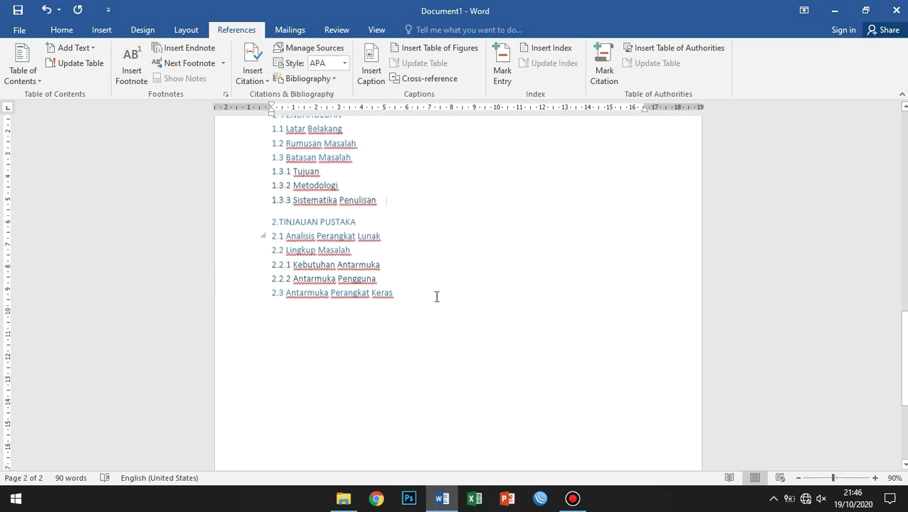
pyautogui.press('Return')
pyautogui.press('Return')
pyautogui.press('Return')
pyautogui.press('Return')
pyautogui.press('Return')
pyautogui.press('Return')
pyautogui.press('Return')
pyautogui.press('Return')
pyautogui.press('Return')
pyautogui.press('Return')
pyautogui.press('Return')
pyautogui.press('Return')
pyautogui.press('Return')
pyautogui.press('Return')
pyautogui.press('Return')
pyautogui.press('Return')
pyautogui.press('Return')
pyautogui.press('Return')
pyautogui.press('Return')
pyautogui.press('Return')
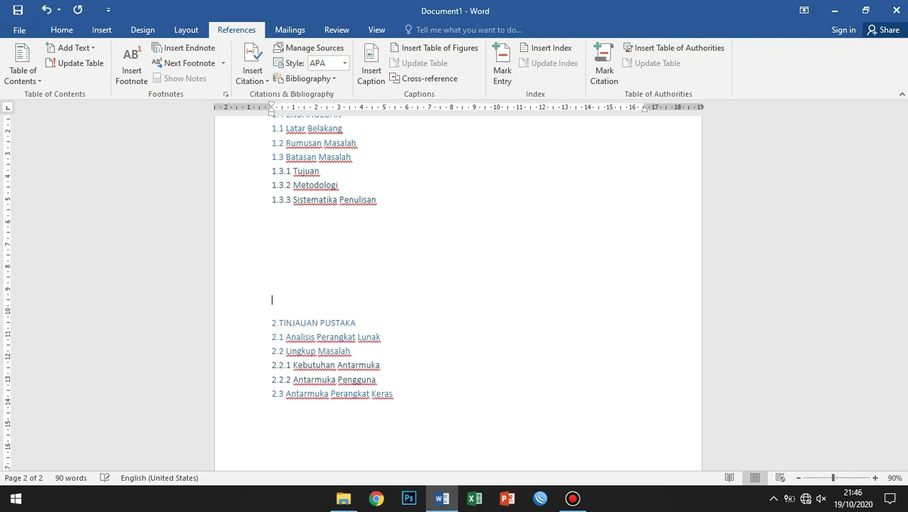
pyautogui.press('Return')
pyautogui.press('Return')
pyautogui.press('Return')
pyautogui.press('Return')
pyautogui.press('Return')
pyautogui.press('Return')
pyautogui.press('Return')
pyautogui.press('Return')
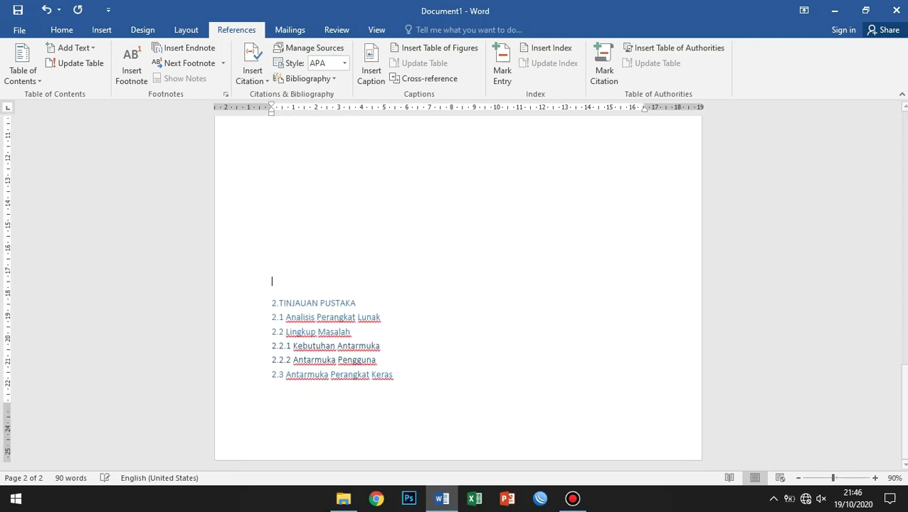
pyautogui.scroll(-2, 434, 277)
pyautogui.click(380, 230)
# - Remove the remaining blank line above "1. PENDAHULUAN" on page 2
pyautogui.scroll(14, 448, 272)
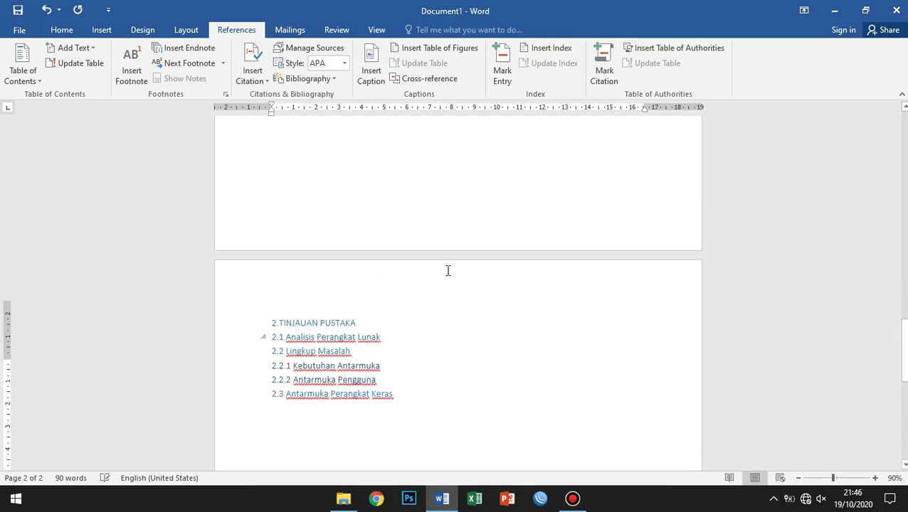
pyautogui.scroll(4, 456, 284)
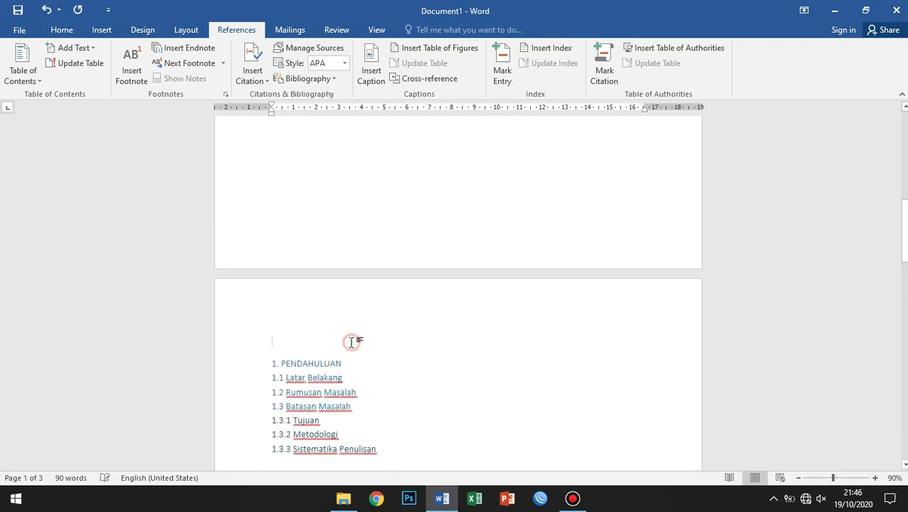
pyautogui.press('Delete')
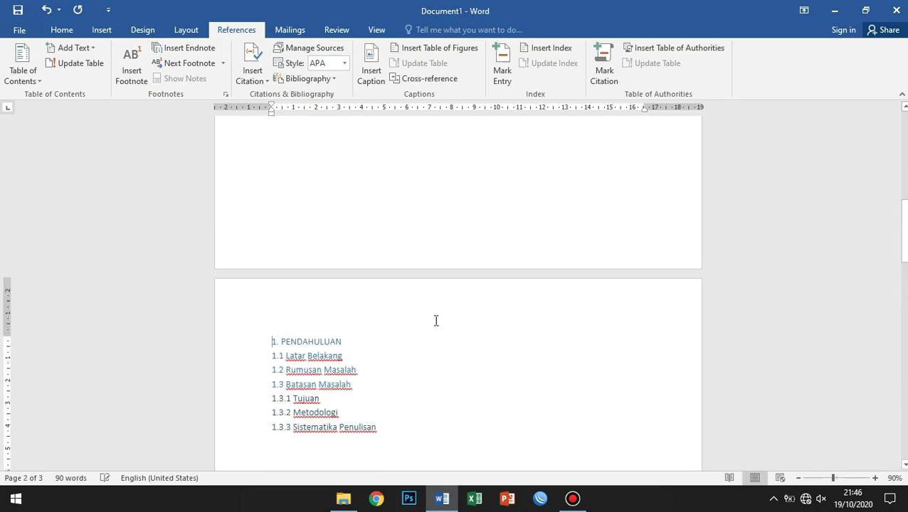
# - Compare the page on which TINJAUAN PUSTAKA starts with the page numbers listed in the table of contents
pyautogui.scroll(-15, 435, 320)
pyautogui.scroll(-2, 391, 313)
pyautogui.click(330, 315)
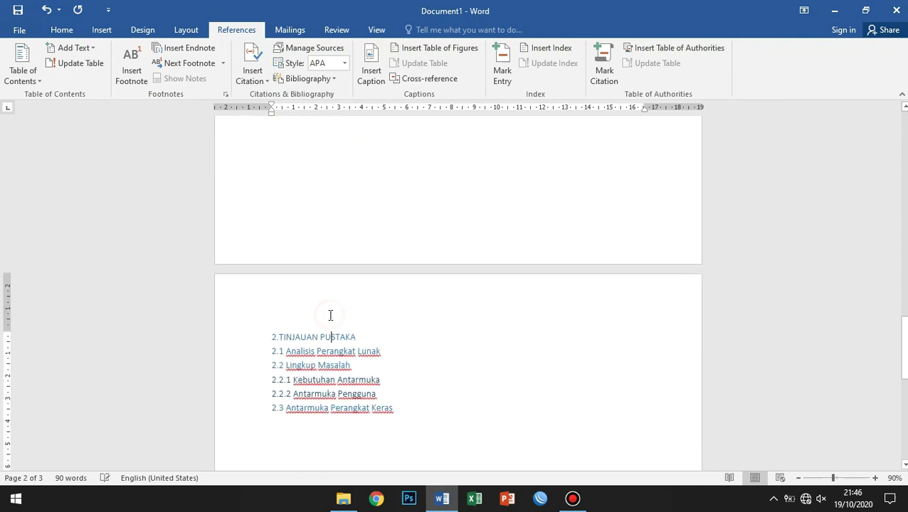
pyautogui.scroll(-1, 335, 324)
pyautogui.scroll(18, 378, 316)
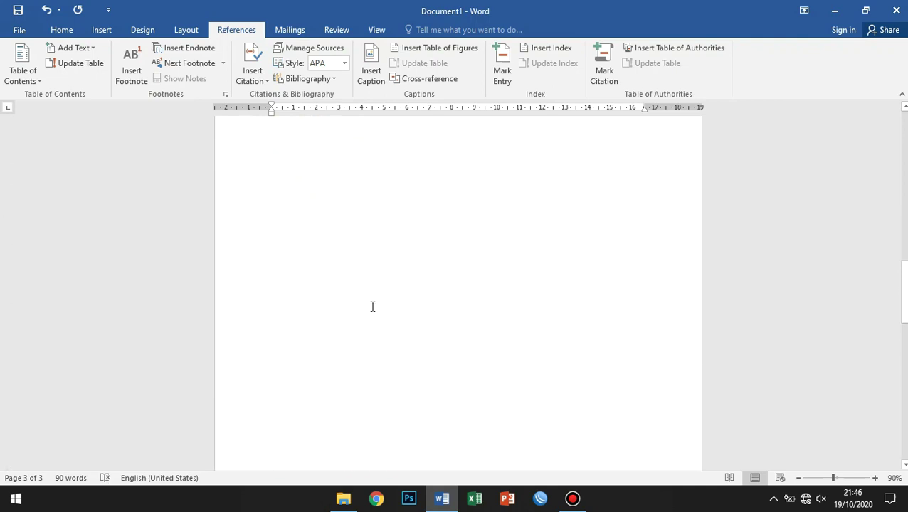
pyautogui.scroll(12, 355, 310)
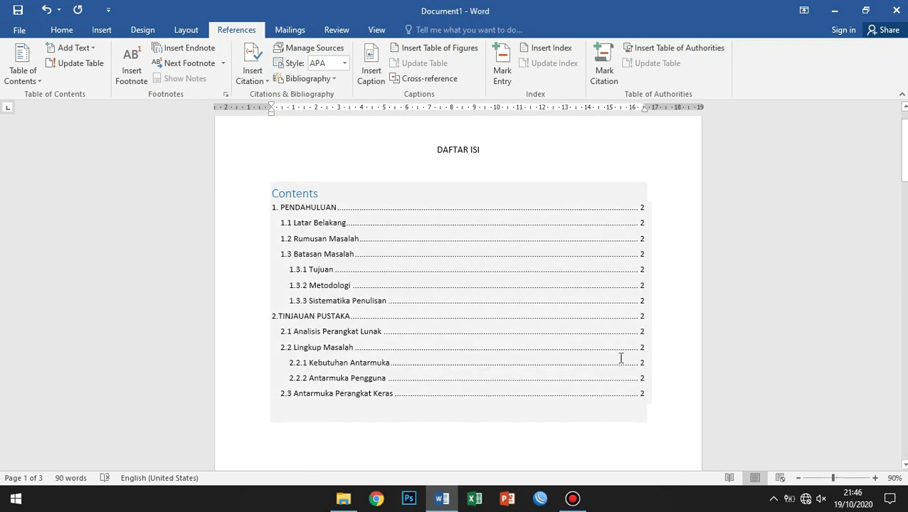
pyautogui.scroll(-1, 669, 359)
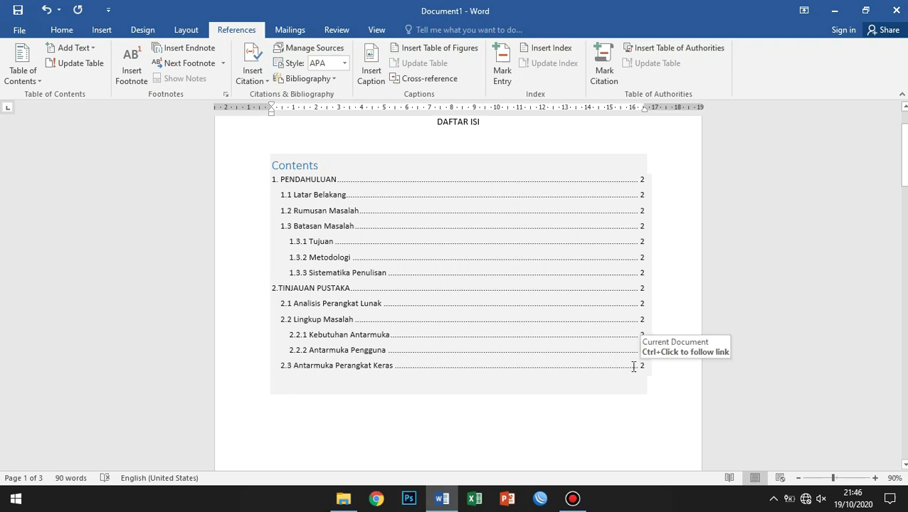
pyautogui.scroll(2, 528, 346)
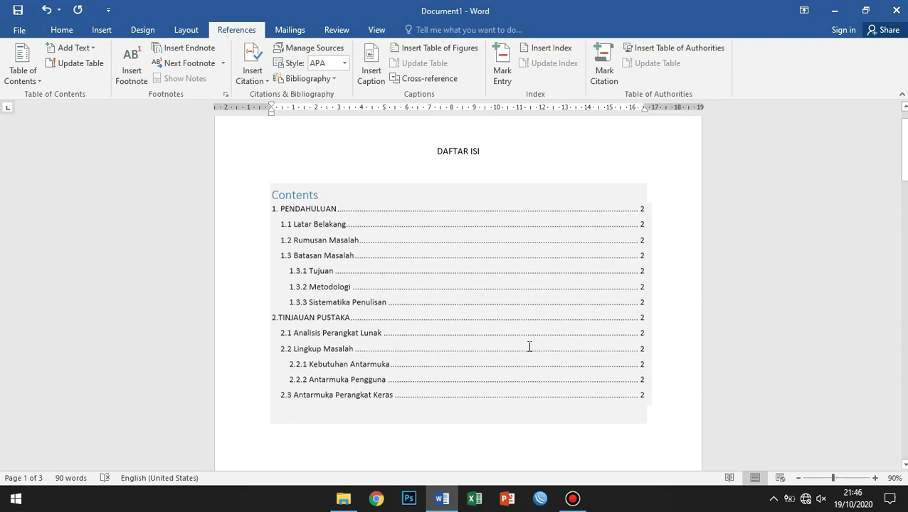
# - Update the table of contents with the "Update page numbers only" option
pyautogui.click(350, 269)
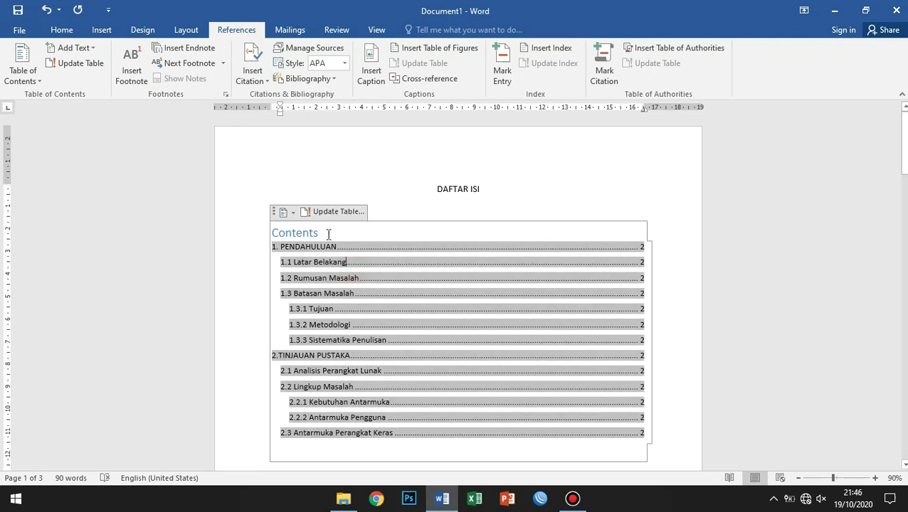
pyautogui.click(314, 212)
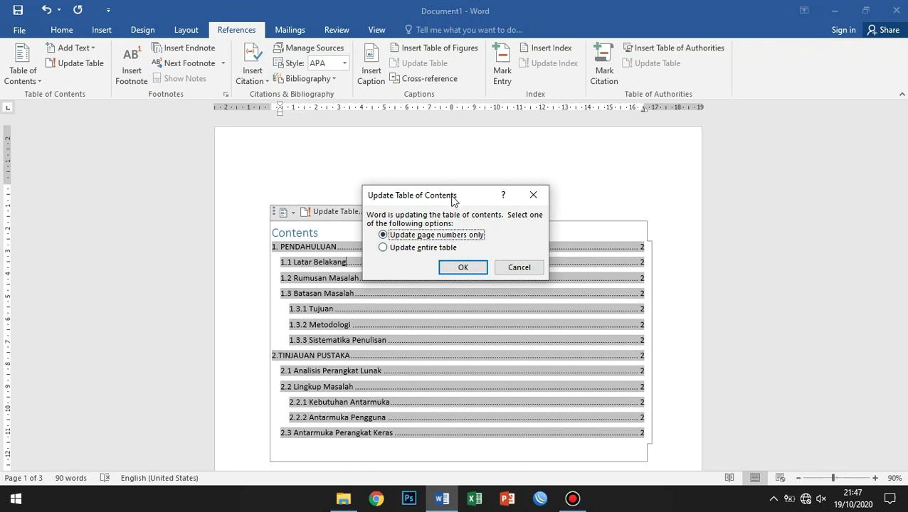
pyautogui.moveTo(452, 197); pyautogui.dragTo(459, 118)
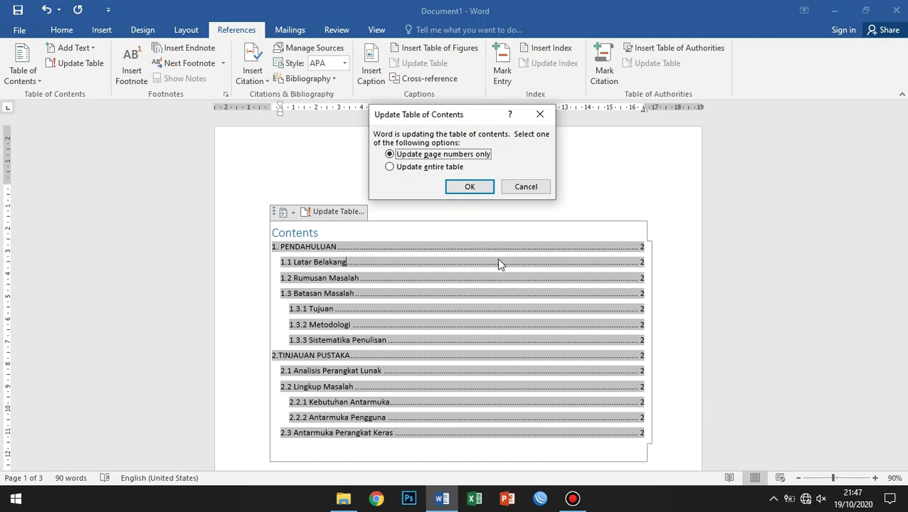
pyautogui.click(406, 168)
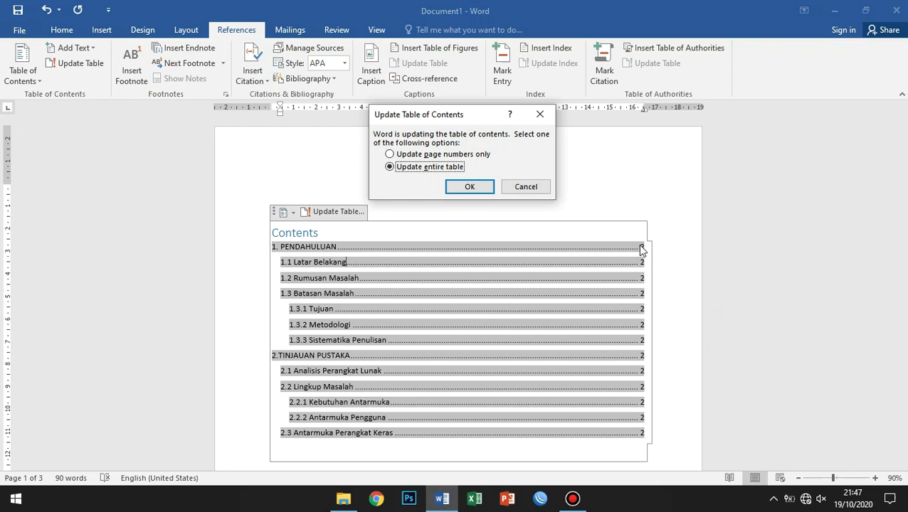
pyautogui.click(457, 154)
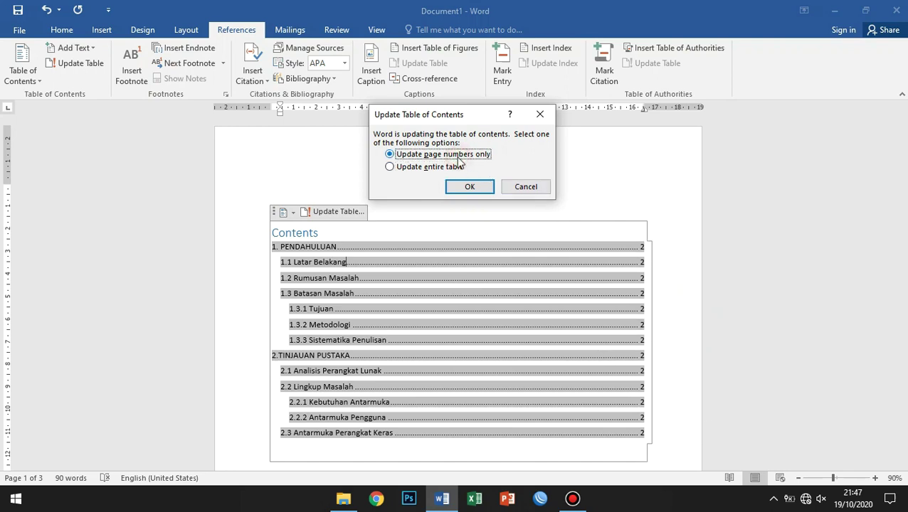
pyautogui.click(473, 188)
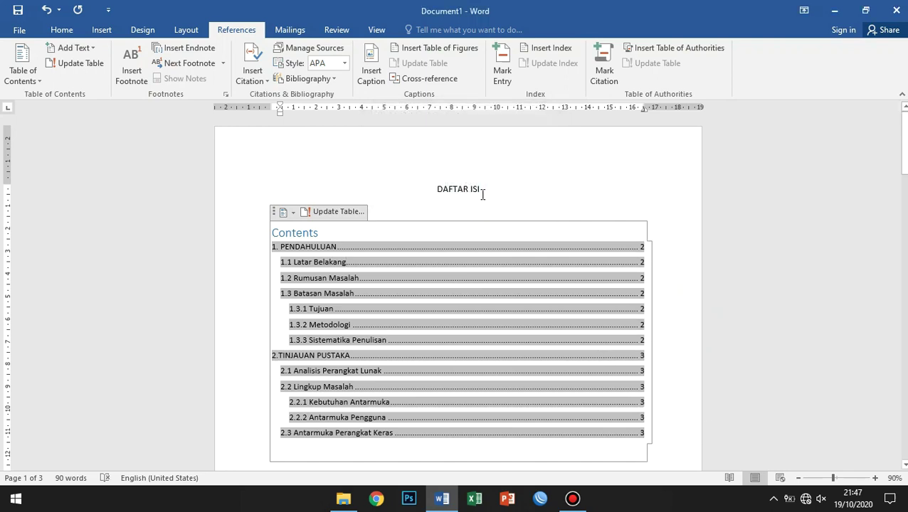
pyautogui.click(550, 226)
# - Insert a blank line after each of the headings "1.1 Latar Belakang" and "1.2 Rumusan Masalah"
pyautogui.scroll(-2, 623, 309)
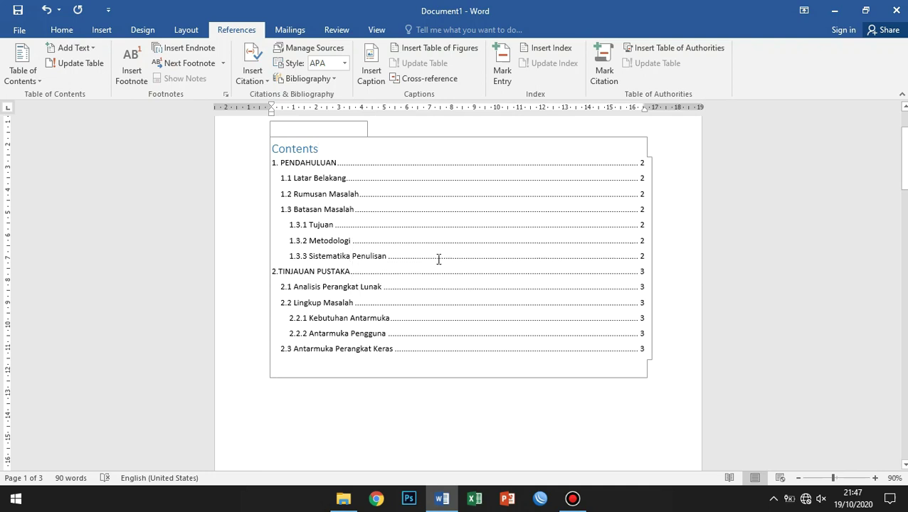
pyautogui.scroll(-4, 440, 264)
pyautogui.scroll(-10, 442, 268)
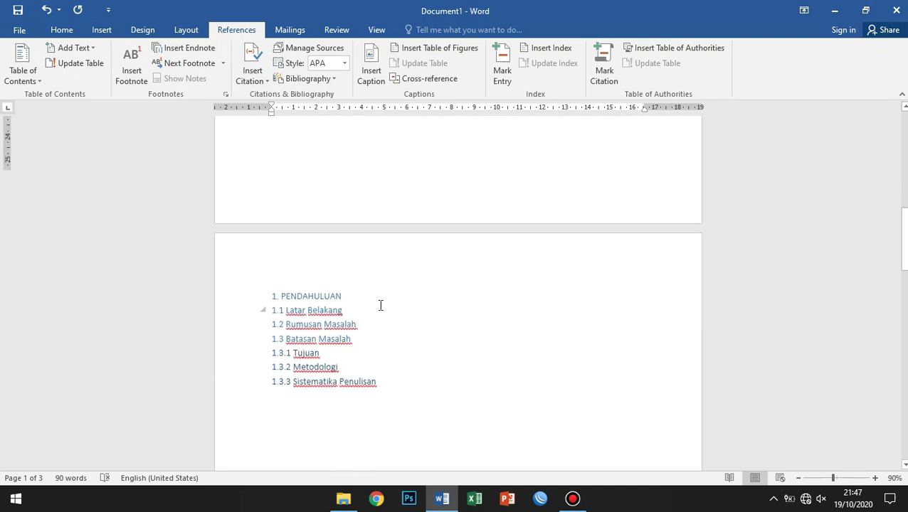
pyautogui.click(354, 227)
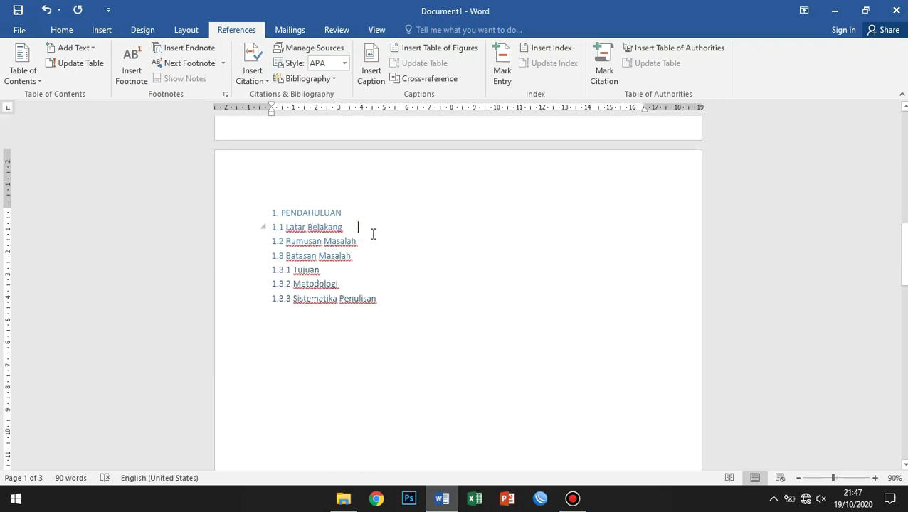
pyautogui.press('Return')
pyautogui.click(380, 261)
pyautogui.press('Return')
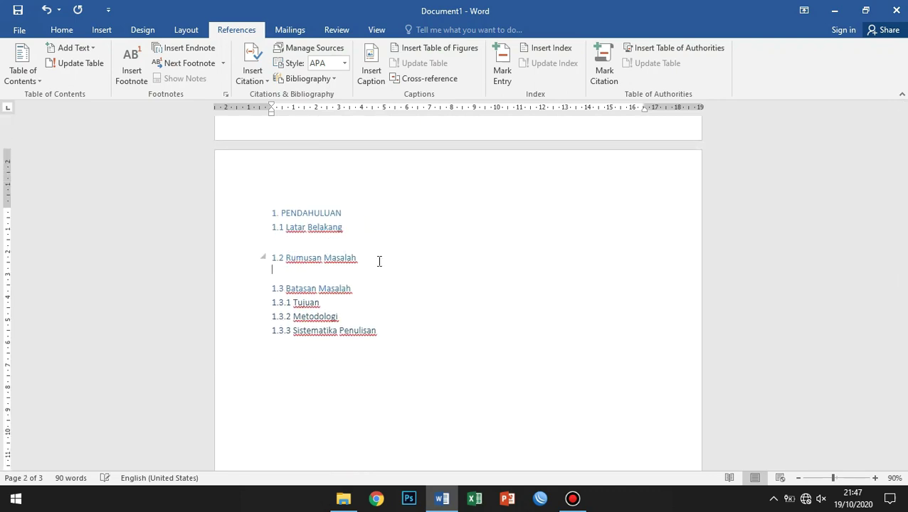
pyautogui.scroll(-1, 378, 256)
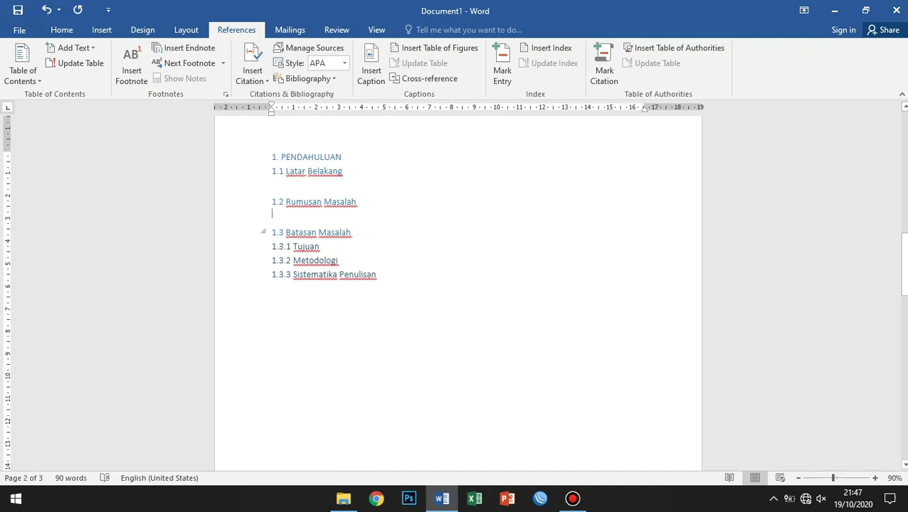
# - Insert blank lines after "1.2 Rumusan Masalah" until the heading "1.3 Batasan Masalah" moves onto the next page
pyautogui.press('Return')
pyautogui.press('Return')
pyautogui.press('Return')
pyautogui.press('Return')
pyautogui.scroll(-3, 391, 241)
pyautogui.press('Return')
pyautogui.press('Return')
pyautogui.press('Return')
pyautogui.press('Return')
pyautogui.press('Return')
pyautogui.press('Return')
pyautogui.press('Return')
pyautogui.press('Return')
pyautogui.press('Return')
pyautogui.press('Return')
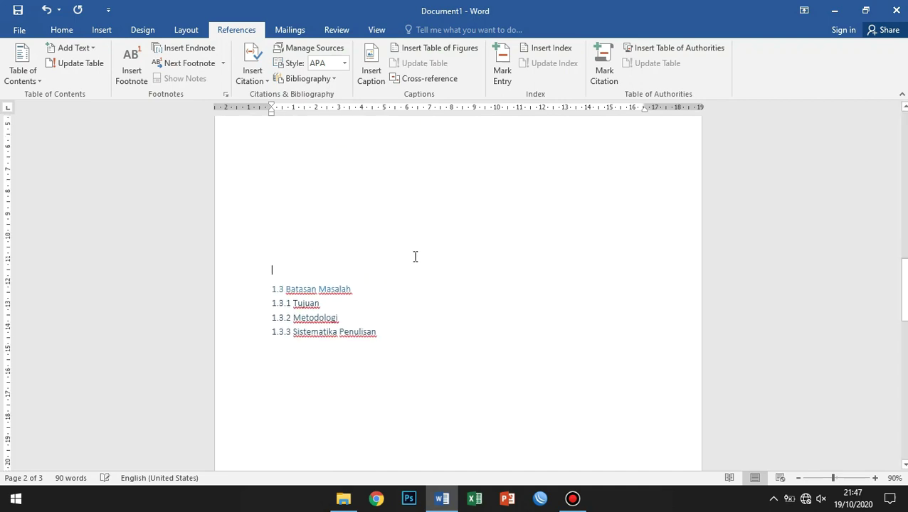
pyautogui.scroll(-3, 415, 256)
pyautogui.press('Return')
pyautogui.press('Return')
pyautogui.press('Return')
pyautogui.press('Return')
pyautogui.press('Return')
pyautogui.press('Return')
pyautogui.press('Return')
pyautogui.press('Return')
pyautogui.press('Return')
pyautogui.press('Return')
pyautogui.press('Return')
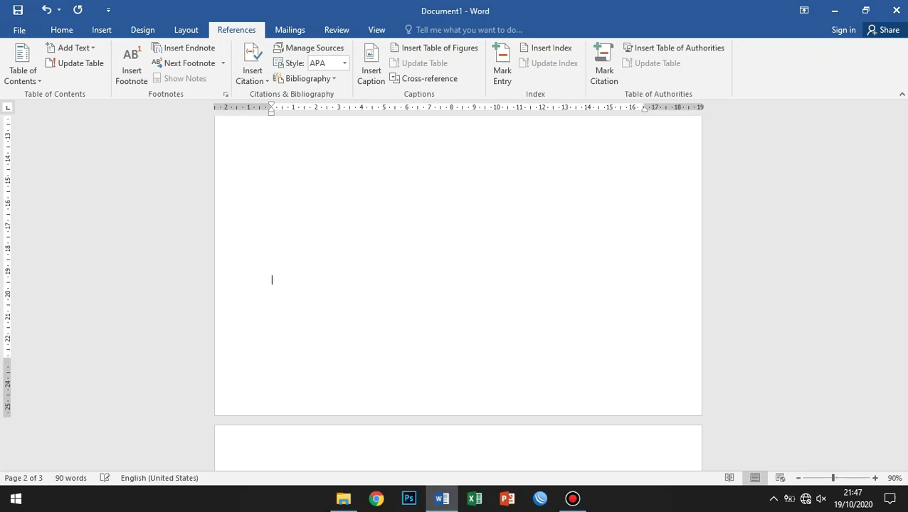
pyautogui.scroll(-3, 399, 253)
# - Insert blank lines after "1.3.1 Tujuan" until the heading "1.3.2 Metodologi" moves onto the next page
pyautogui.click(364, 264)
pyautogui.scroll(-2, 370, 235)
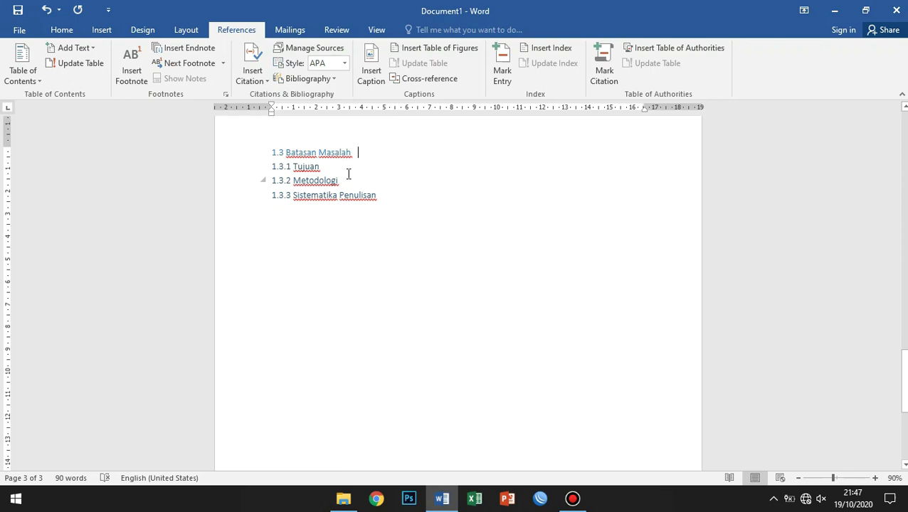
pyautogui.click(349, 179)
pyautogui.click(342, 164)
pyautogui.press('Return')
pyautogui.press('Return')
pyautogui.press('Return')
pyautogui.press('Return')
pyautogui.press('Return')
pyautogui.press('Return')
pyautogui.press('Return')
pyautogui.press('Return')
pyautogui.press('Return')
pyautogui.press('Return')
pyautogui.press('Return')
pyautogui.press('Return')
pyautogui.press('Return')
pyautogui.press('Return')
pyautogui.press('Return')
pyautogui.press('Return')
pyautogui.press('Return')
pyautogui.press('Return')
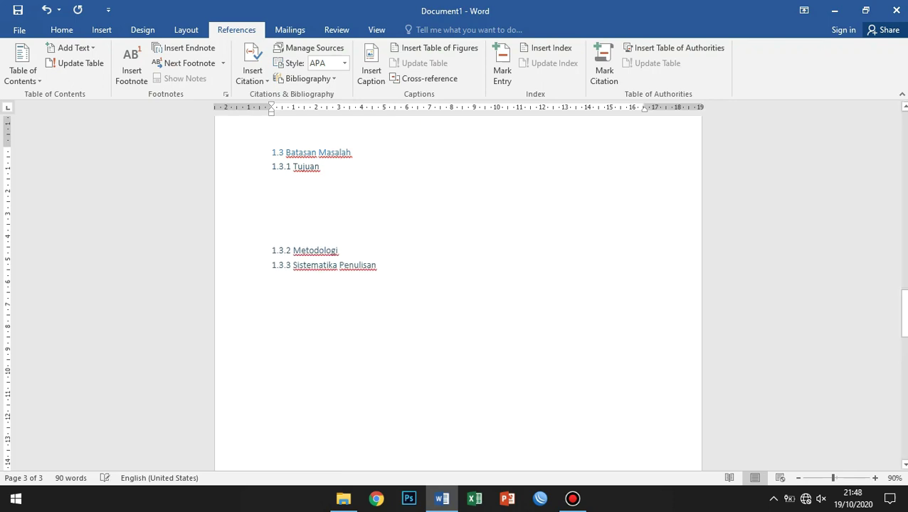
pyautogui.scroll(-6, 385, 230)
pyautogui.press('Return')
pyautogui.press('Return')
pyautogui.press('Return')
pyautogui.press('Return')
pyautogui.press('Return')
pyautogui.scroll(-5, 419, 244)
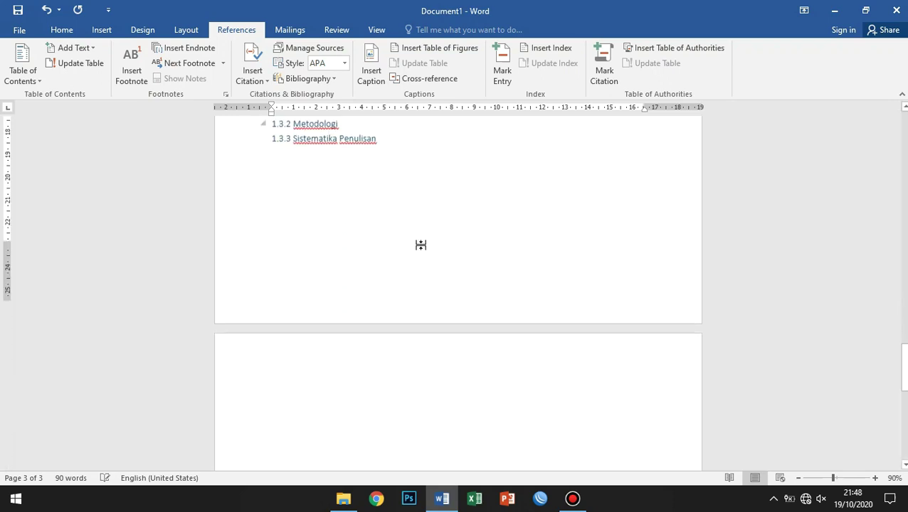
pyautogui.press('Return')
pyautogui.press('Return')
pyautogui.press('Return')
pyautogui.press('Return')
pyautogui.press('Return')
pyautogui.press('Return')
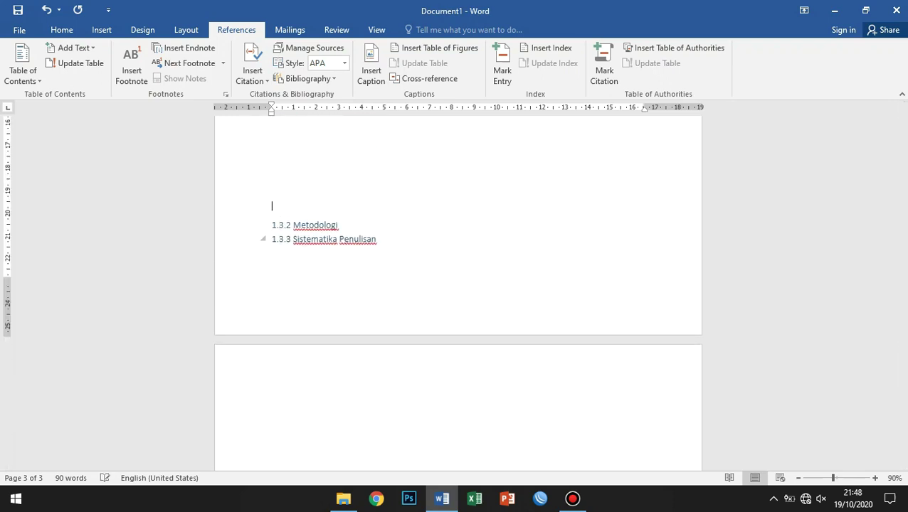
pyautogui.press('Return')
pyautogui.scroll(-4, 411, 239)
# - Insert a few more blank lines in the empty space below "1.3.3 Sistematika Penulisan"
pyautogui.click(402, 298)
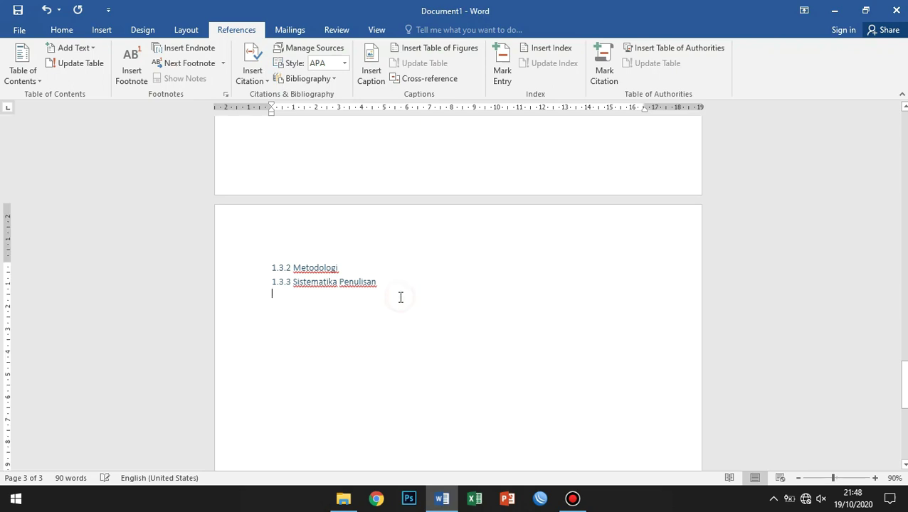
pyautogui.scroll(-10, 402, 292)
pyautogui.click(363, 240)
pyautogui.press('Return')
pyautogui.press('Return')
pyautogui.press('Return')
pyautogui.press('Return')
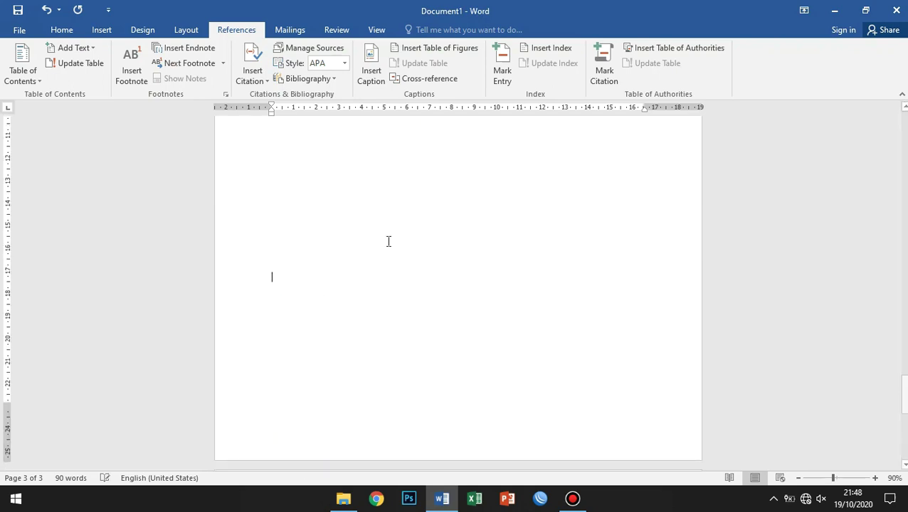
pyautogui.scroll(-5, 391, 248)
# - Insert blank lines after "2.2.2 Antarmuka Pengguna" until the heading "2.3 Antarmuka Perangkat Keras" moves onto the next page
pyautogui.click(399, 211)
pyautogui.click(393, 227)
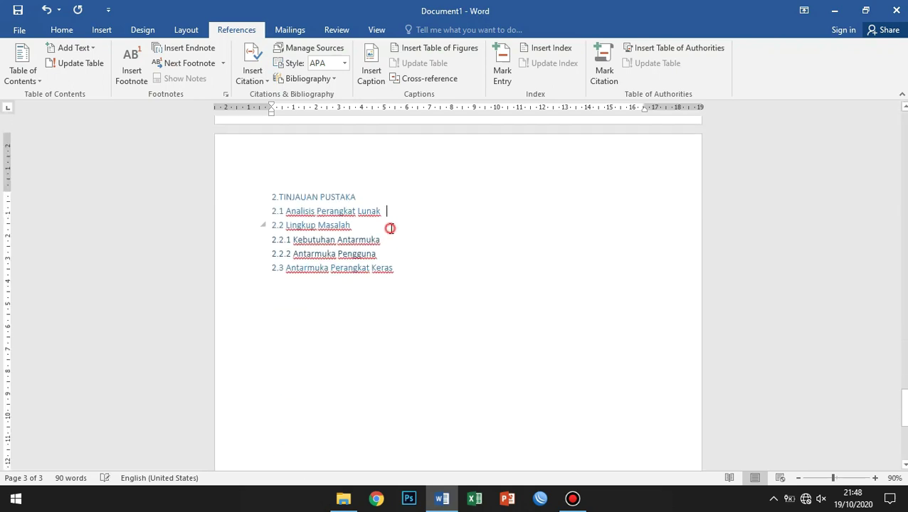
pyautogui.click(402, 213)
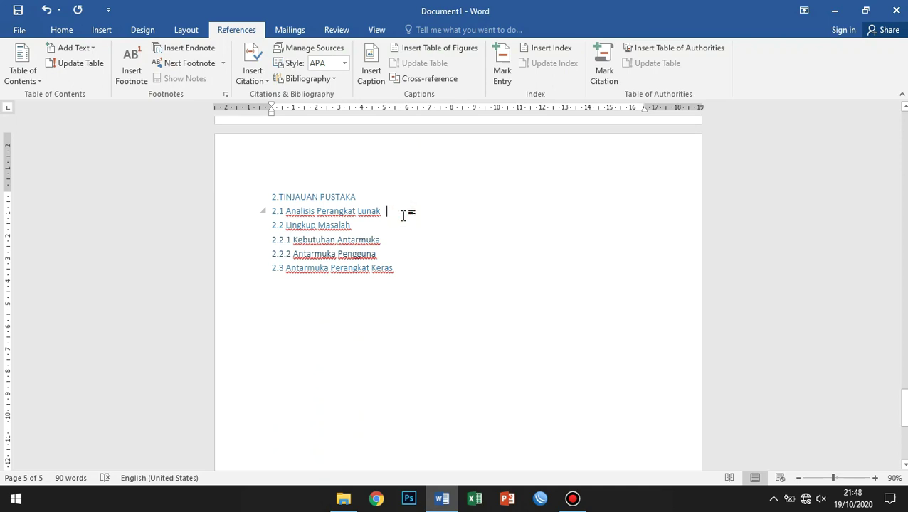
pyautogui.click(393, 258)
pyautogui.press('Return')
pyautogui.press('Return')
pyautogui.press('Return')
pyautogui.scroll(-3, 416, 229)
pyautogui.press('Return')
pyautogui.press('Return')
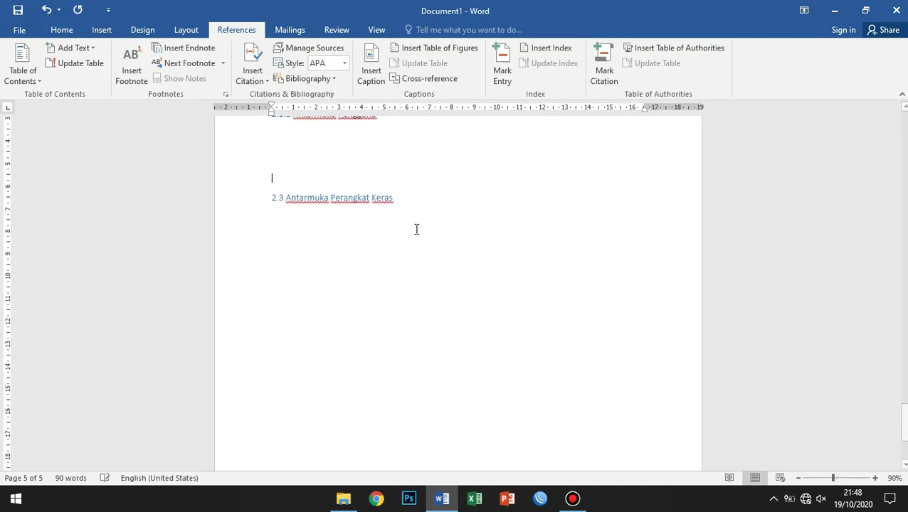
pyautogui.press('Return')
pyautogui.press('Return')
pyautogui.press('Return')
pyautogui.press('Return')
pyautogui.press('Return')
pyautogui.press('Return')
pyautogui.press('Return')
pyautogui.press('Return')
pyautogui.press('Return')
pyautogui.press('Return')
pyautogui.press('Return')
pyautogui.press('Return')
pyautogui.press('Return')
pyautogui.press('Return')
pyautogui.scroll(-3, 411, 249)
pyautogui.press('Return')
pyautogui.press('Return')
pyautogui.press('Return')
pyautogui.press('Return')
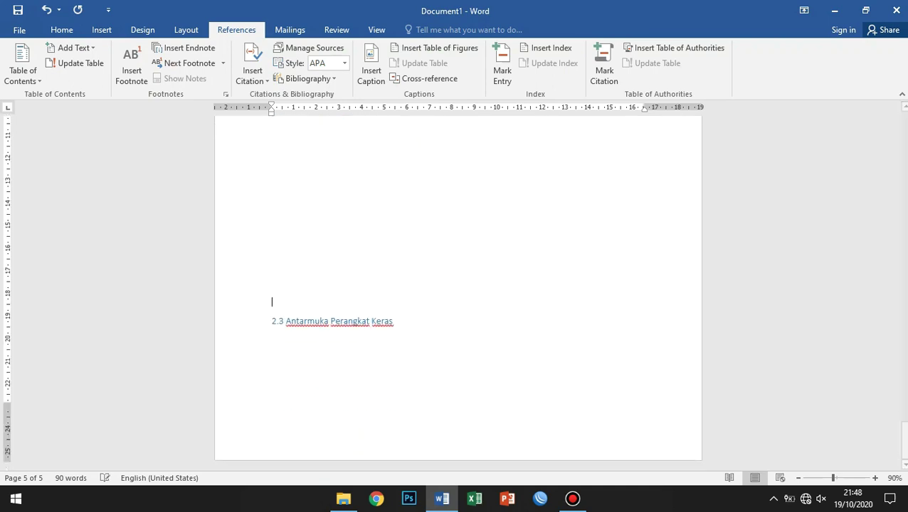
pyautogui.press('Return')
pyautogui.press('Return')
pyautogui.scroll(-3, 514, 448)
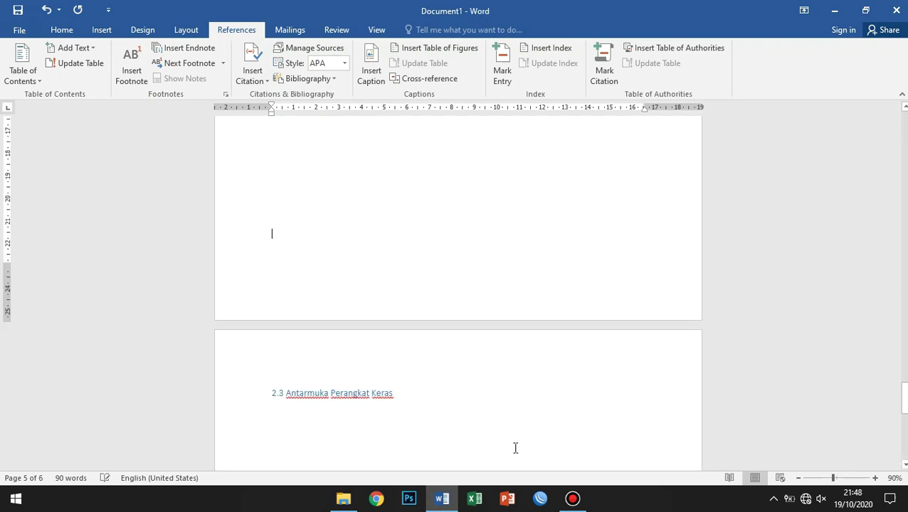
# - Update the table of contents under DAFTAR ISI using the "Update page numbers only" option
pyautogui.click(512, 443)
pyautogui.scroll(10, 490, 383)
pyautogui.moveTo(903, 377); pyautogui.dragTo(886, 128)
pyautogui.click(442, 286)
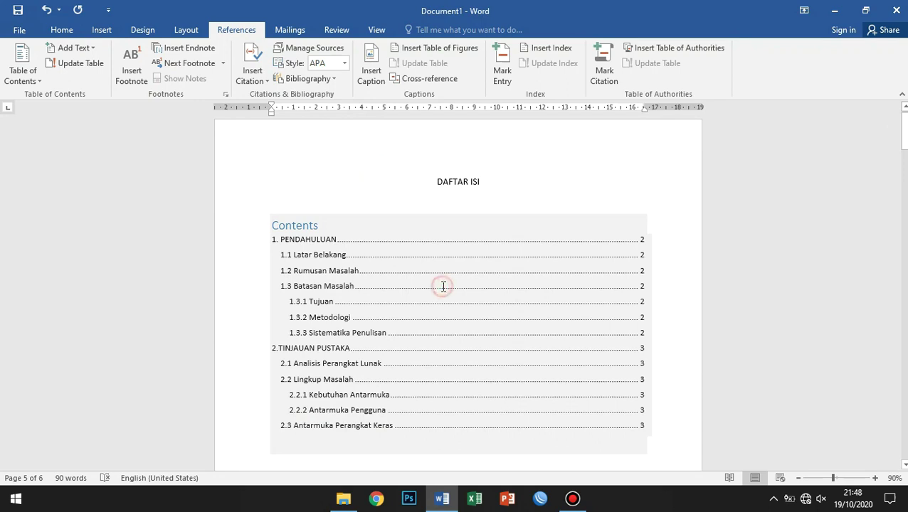
pyautogui.click(318, 205)
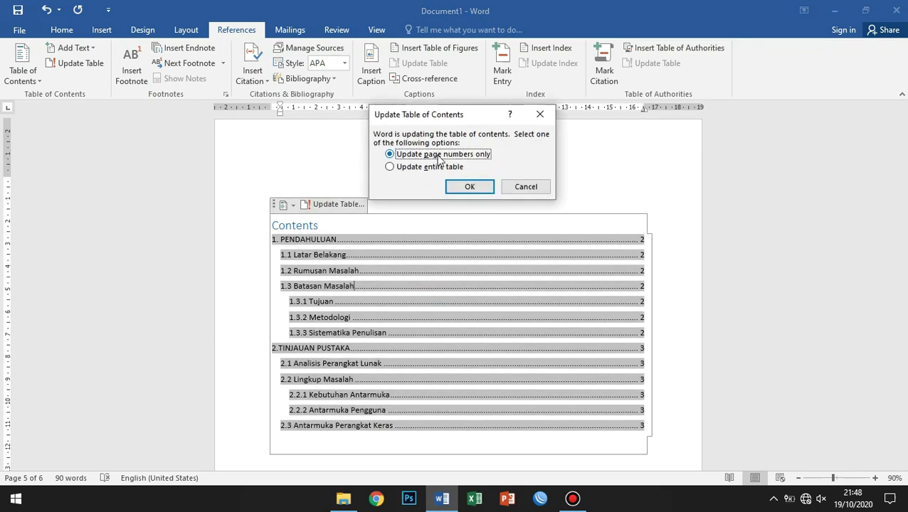
pyautogui.click(473, 185)
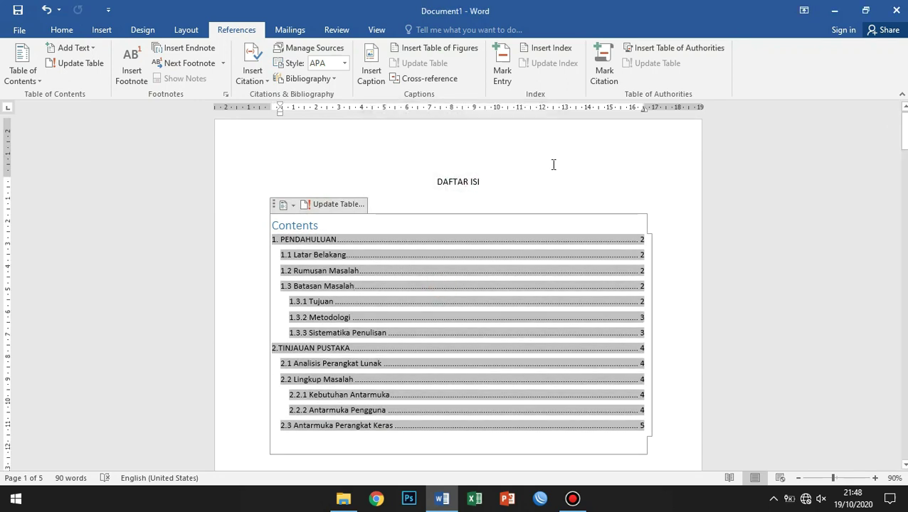
# - Examine the page numbers listed for the chapters and subchapters in the updated table of contents
pyautogui.click(559, 163)
pyautogui.scroll(-2, 399, 316)
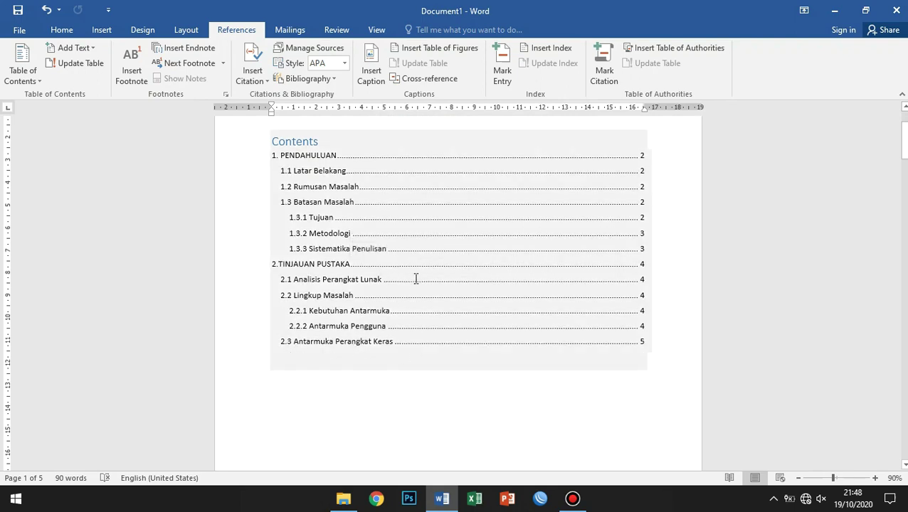
pyautogui.scroll(3, 435, 287)
pyautogui.scroll(-1, 450, 304)
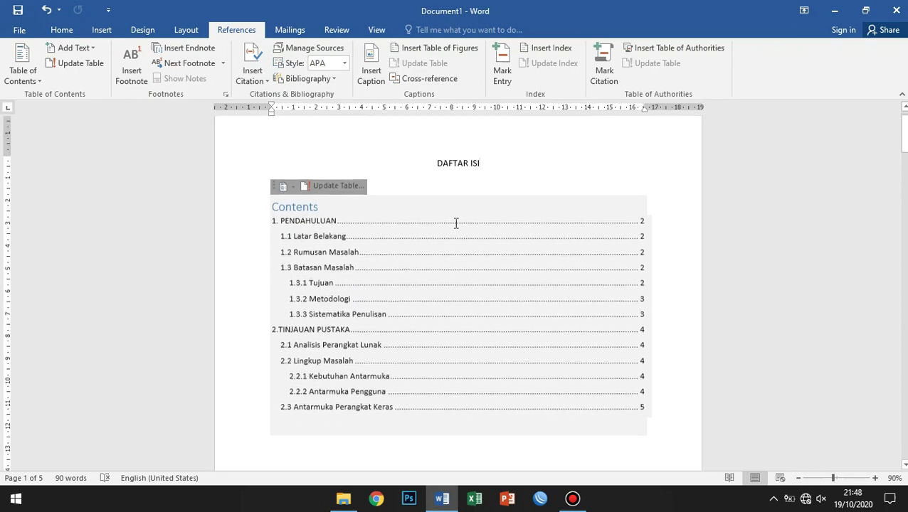
pyautogui.click(493, 166)
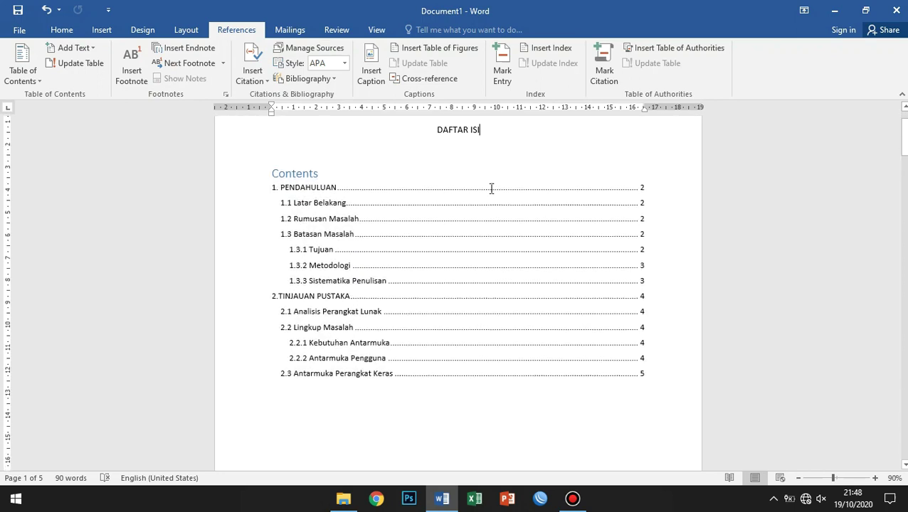
pyautogui.scroll(-1, 492, 342)
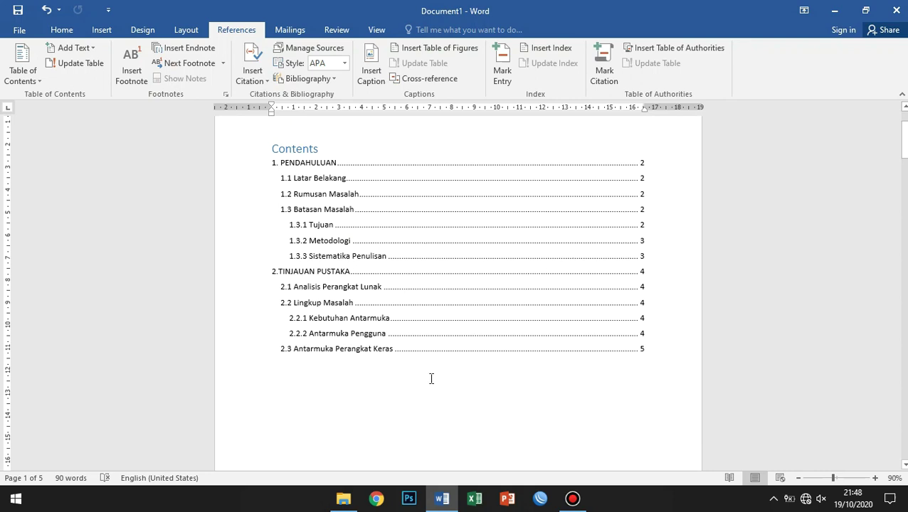
pyautogui.click(466, 355)
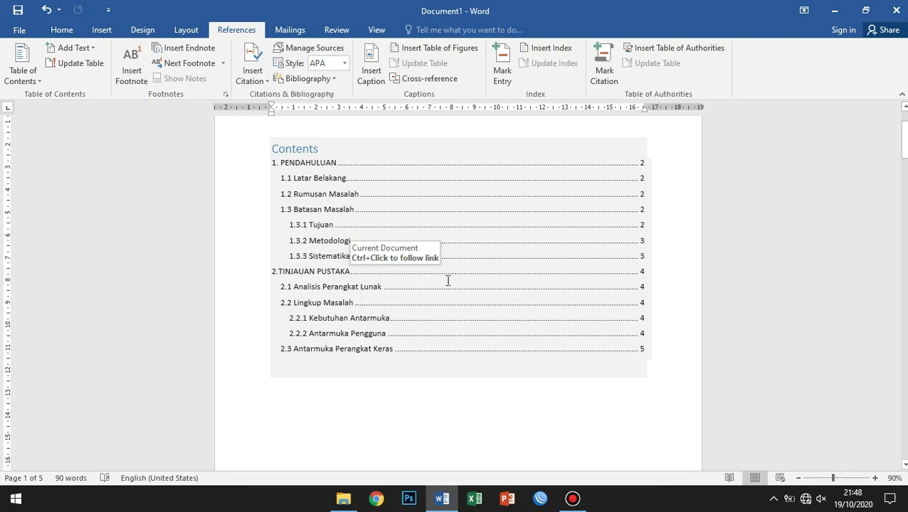
pyautogui.click(459, 425)
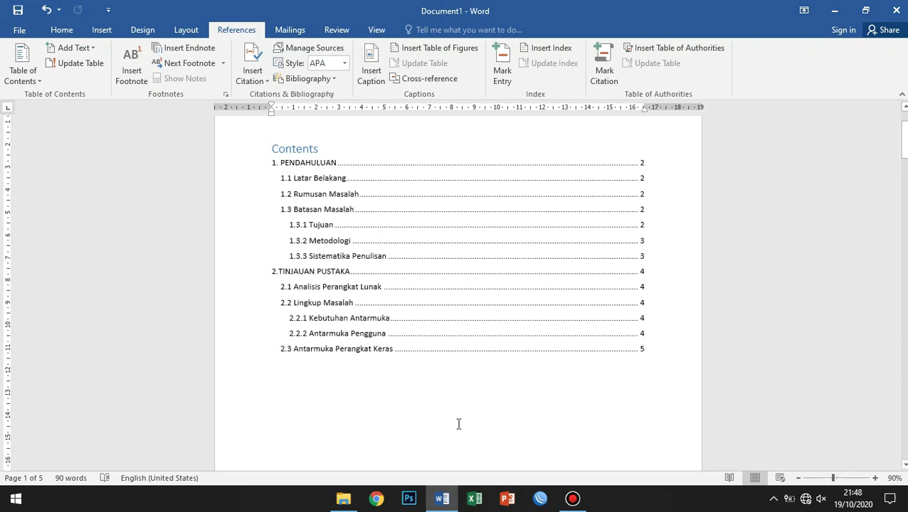
pyautogui.click(570, 419)
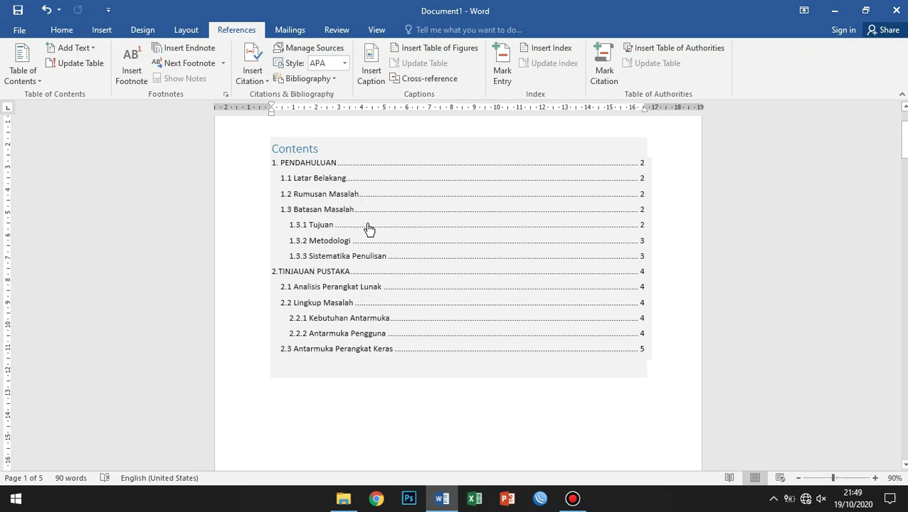
# - Follow the table of contents link to "1.3.1 Tujuan" and return to the table
pyautogui.keyDown('ctrl'); pyautogui.click(320, 227); pyautogui.keyUp('ctrl')
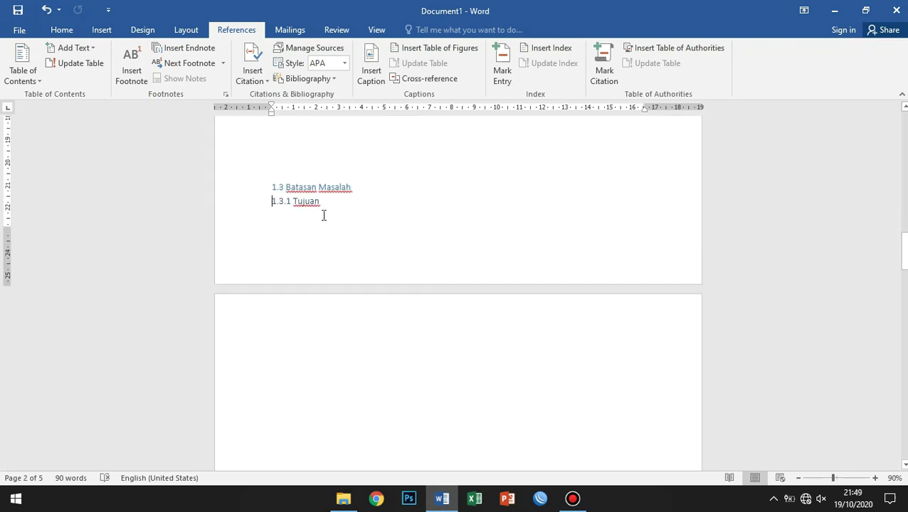
pyautogui.click(324, 203)
pyautogui.scroll(20, 406, 247)
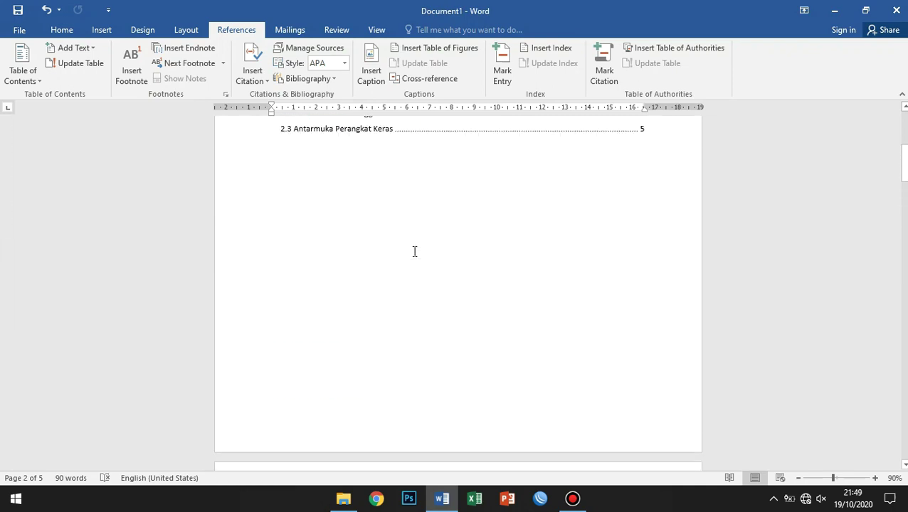
pyautogui.scroll(-2, 416, 251)
pyautogui.click(394, 330)
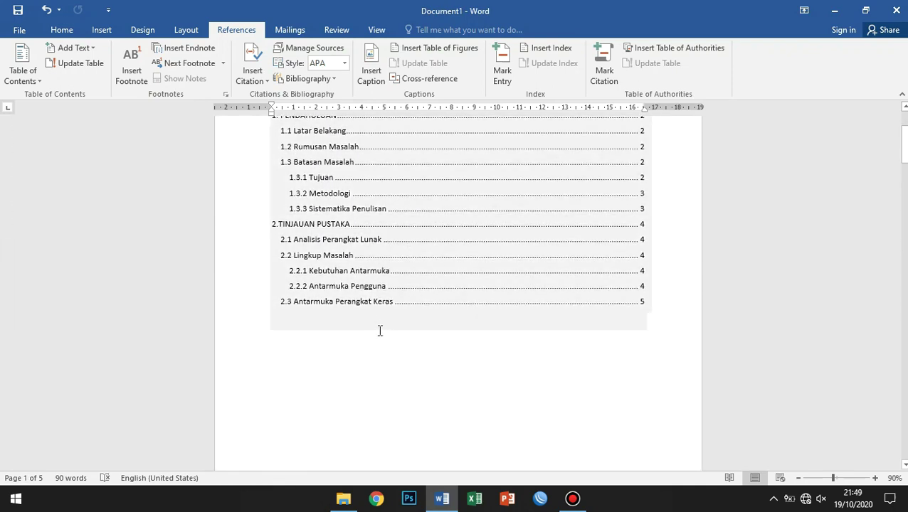
# - Follow the table of contents link to "2.2.2 Antarmuka Pengguna", check the heading there, and return to DAFTAR ISI
pyautogui.click(341, 287)
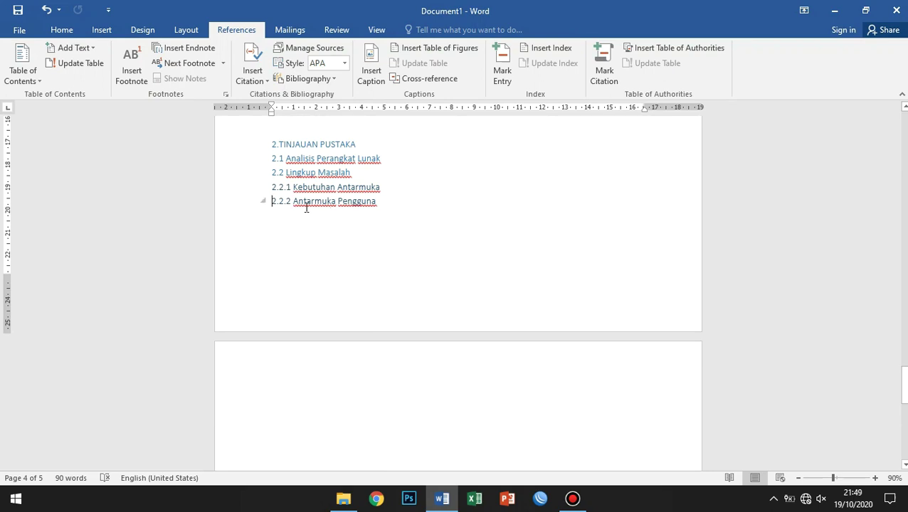
pyautogui.moveTo(293, 204); pyautogui.dragTo(365, 208)
pyautogui.click(456, 263)
pyautogui.moveTo(900, 377); pyautogui.dragTo(902, 128)
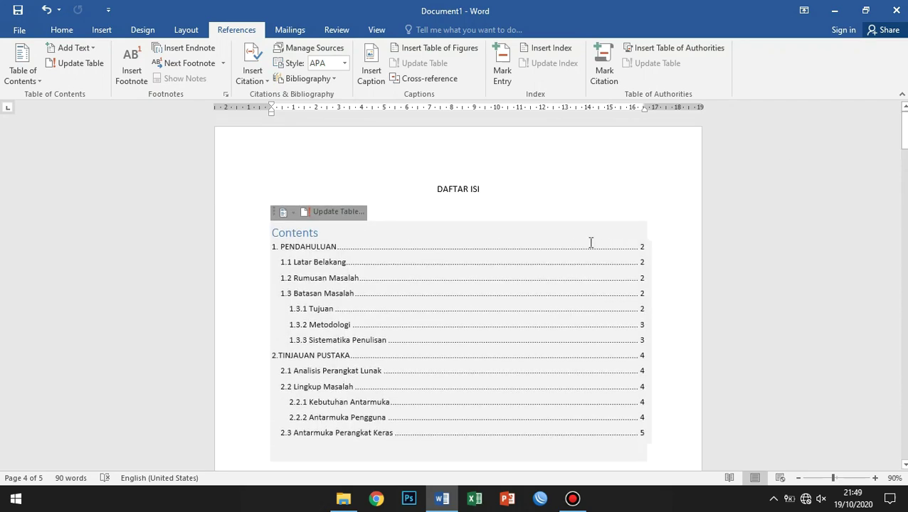
pyautogui.click(531, 181)
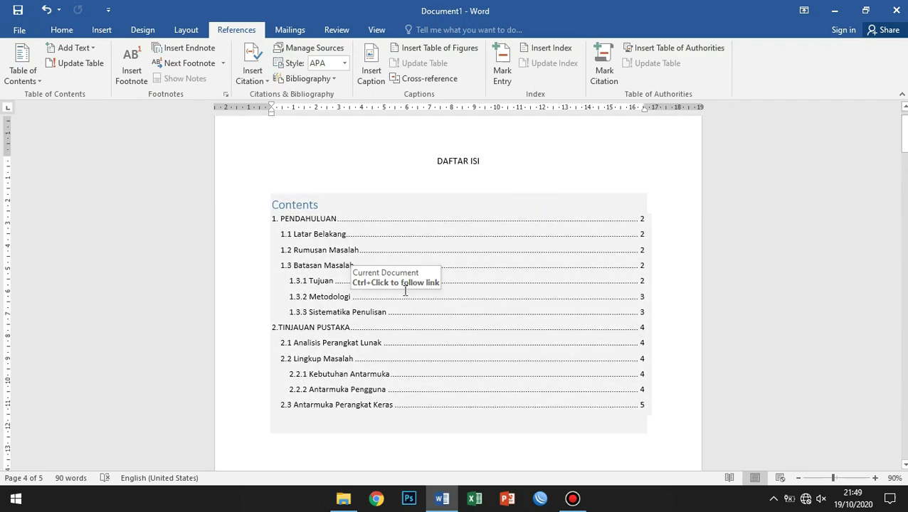
pyautogui.scroll(-2, 419, 299)
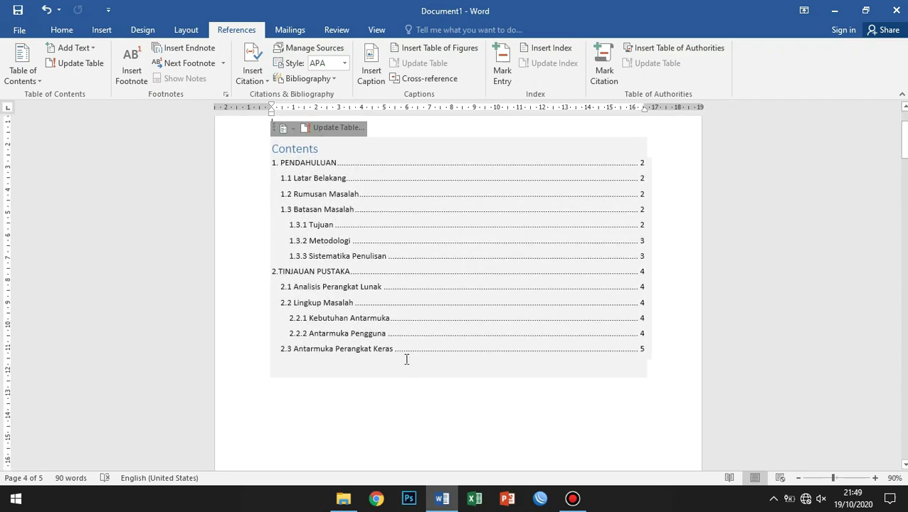
pyautogui.click(409, 386)
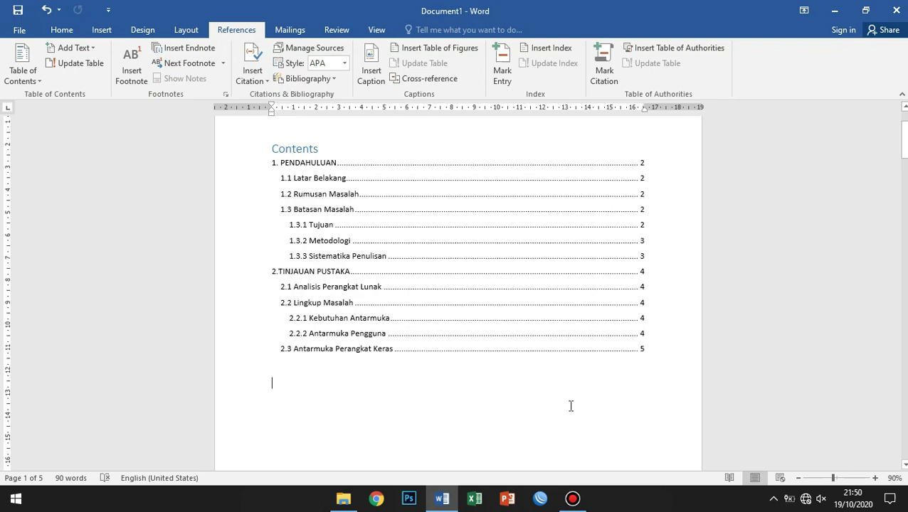
# - Refresh the table of contents once more with "Update page numbers only" and deselect it
pyautogui.click(461, 240)
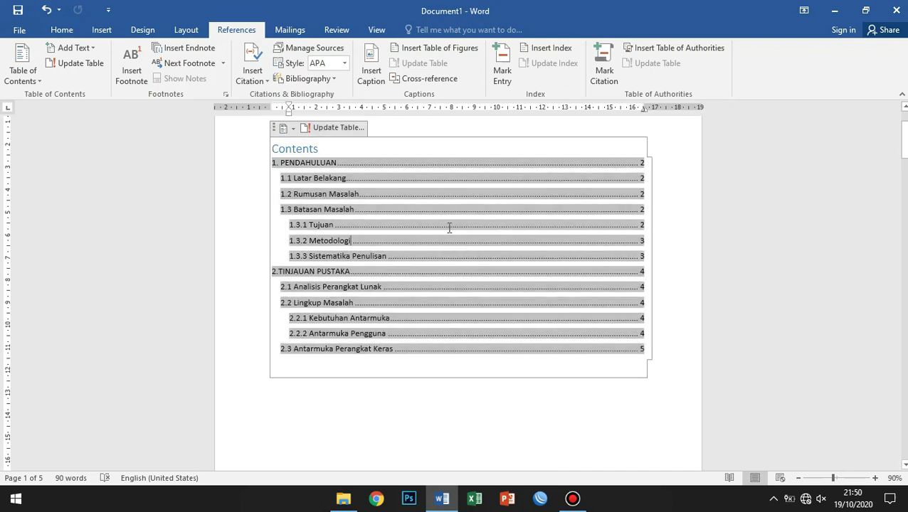
pyautogui.click(337, 128)
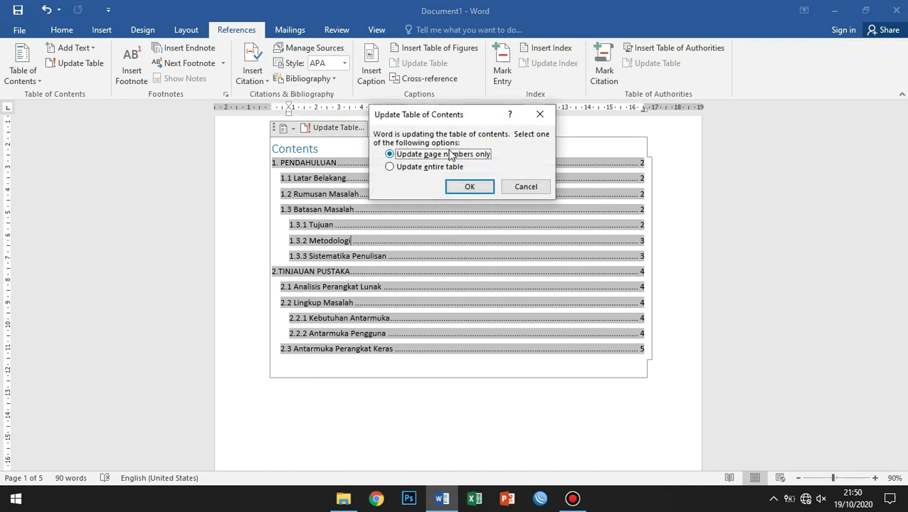
pyautogui.click(476, 186)
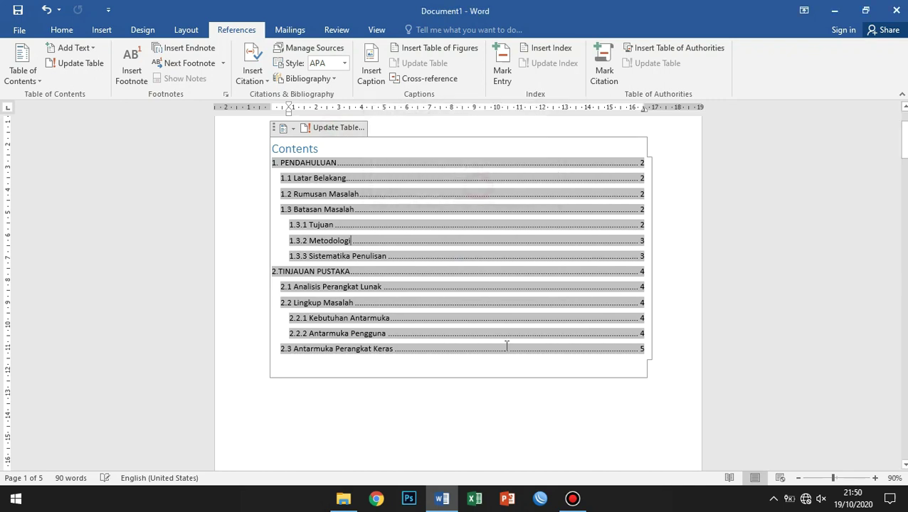
pyautogui.click(534, 404)
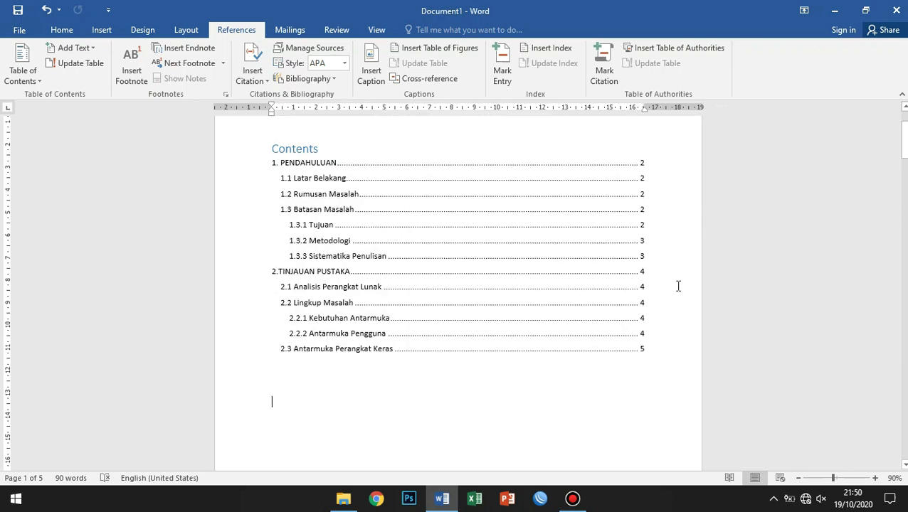
pyautogui.click(537, 389)
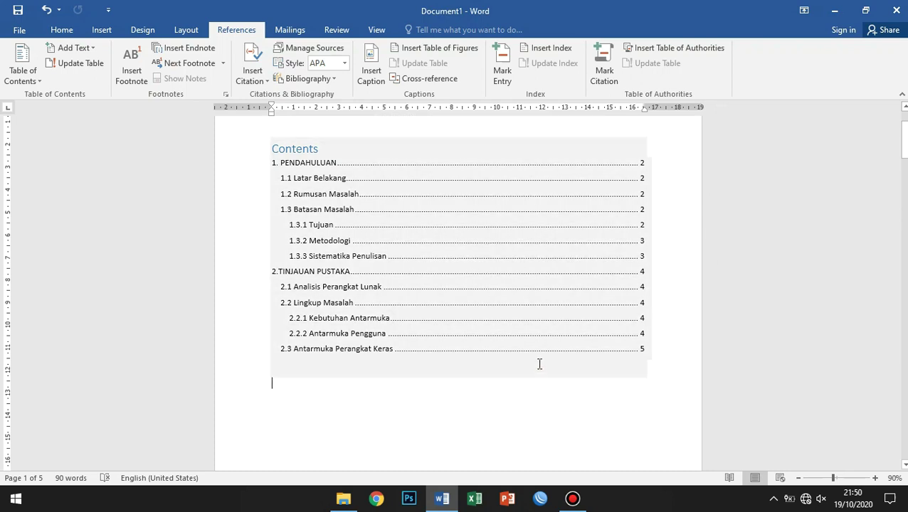